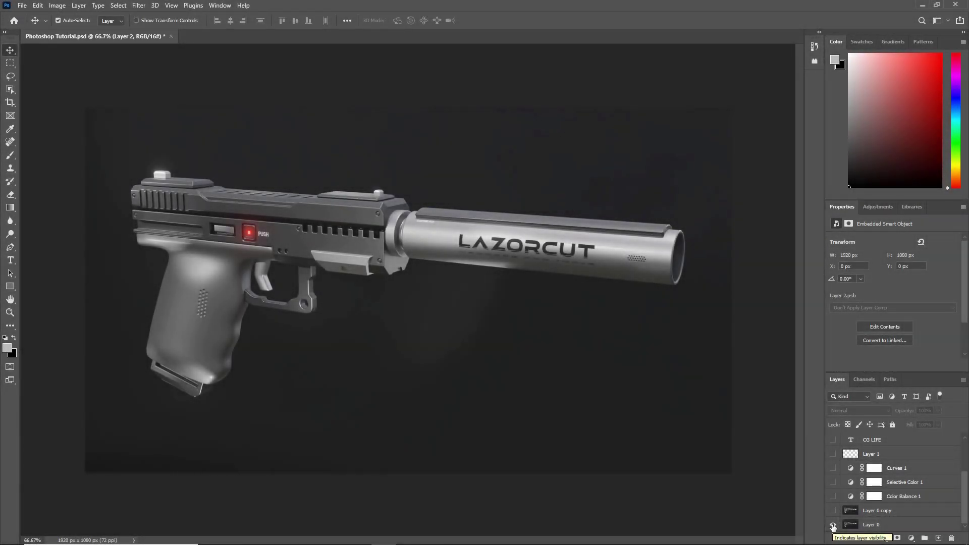
# Step: Show all layers again, revealing the graded gun with its XN-15 and CG LIFE labels
pyautogui.keyDown('alt'); pyautogui.click(832, 525); pyautogui.keyUp('alt')
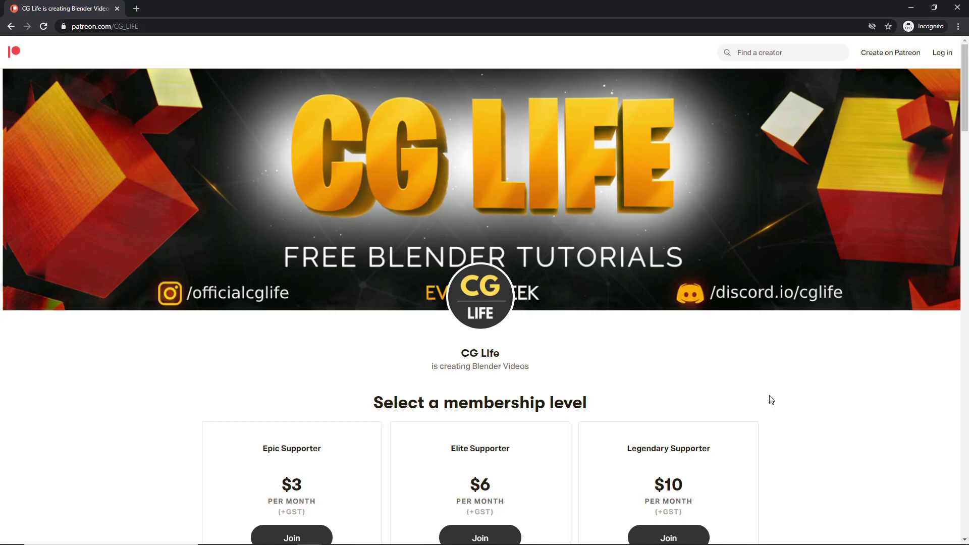
# Step: Scroll through the CG Life Patreon membership tiers and back up to the top
pyautogui.scroll(-4, 771, 399)
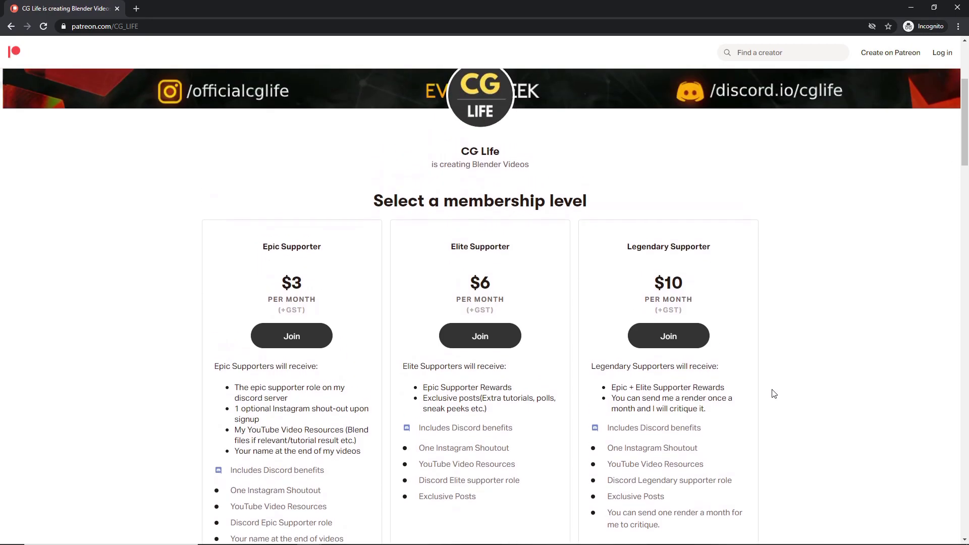
pyautogui.scroll(4, 769, 393)
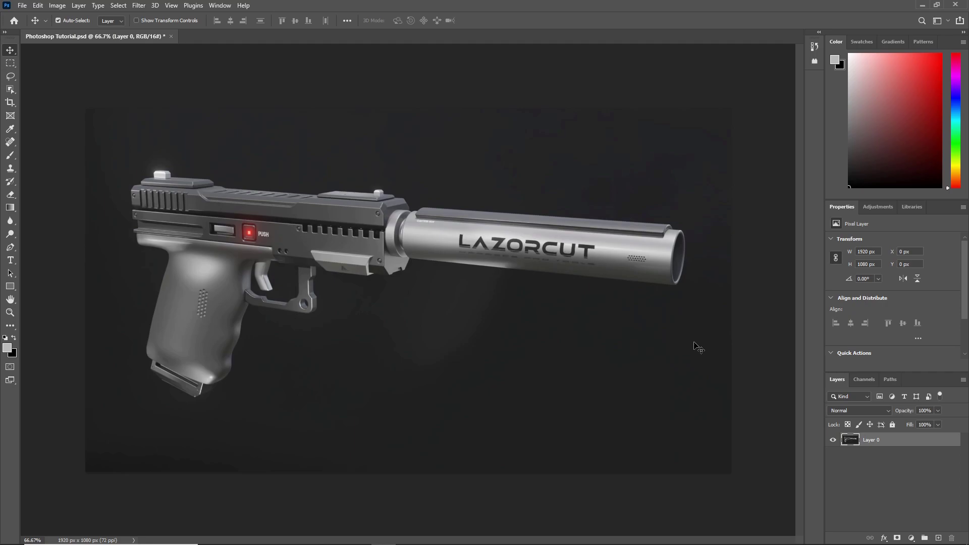
# Step: Duplicate the render layer with Ctrl+J
pyautogui.press('ctrl')
pyautogui.hotkey('ctrl', 'j')
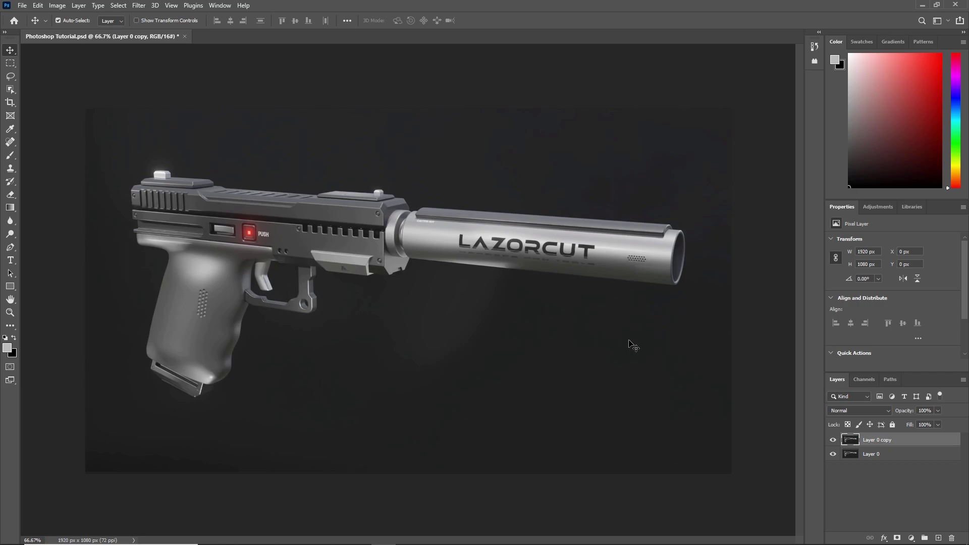
pyautogui.press('ctrl')
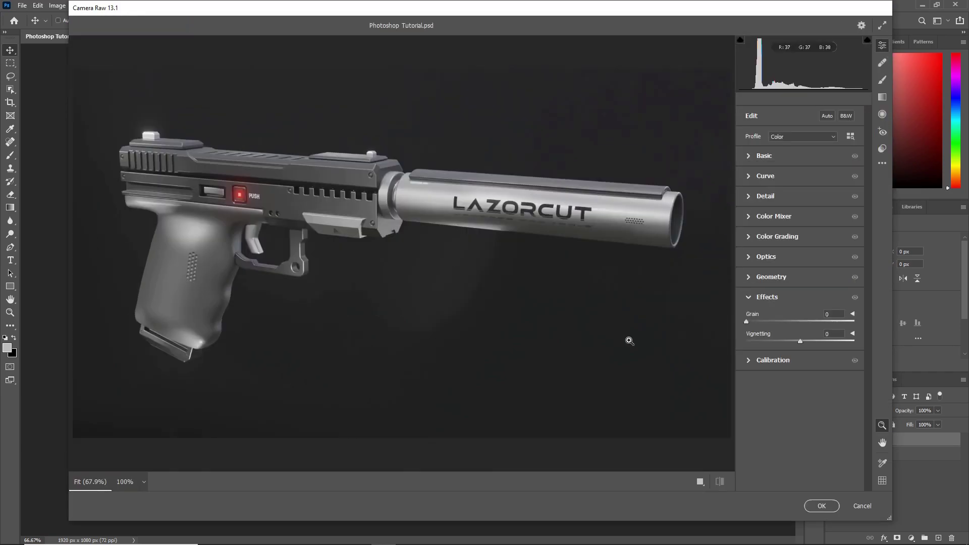
# Step: In Camera Raw Basic, set Exposure +0.20, Highlights +7, Whites +5, Vibrance +7, Saturation +8
pyautogui.click(763, 159)
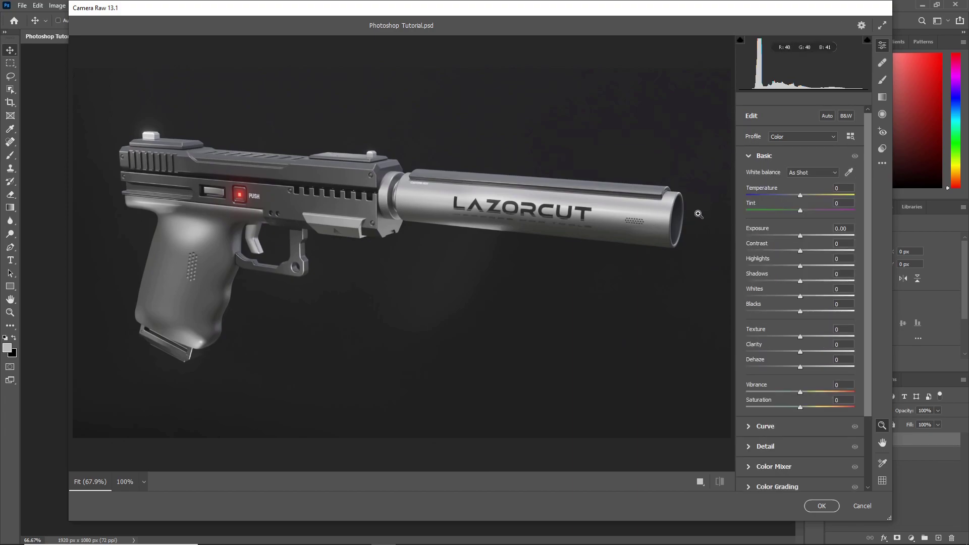
pyautogui.moveTo(800, 237); pyautogui.dragTo(802, 239)
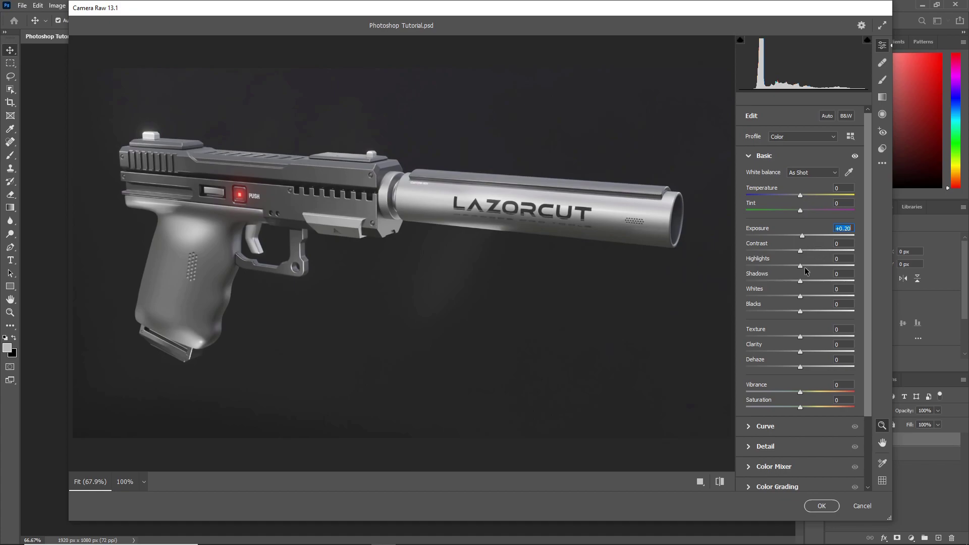
pyautogui.moveTo(800, 266); pyautogui.dragTo(802, 298)
pyautogui.click(800, 311)
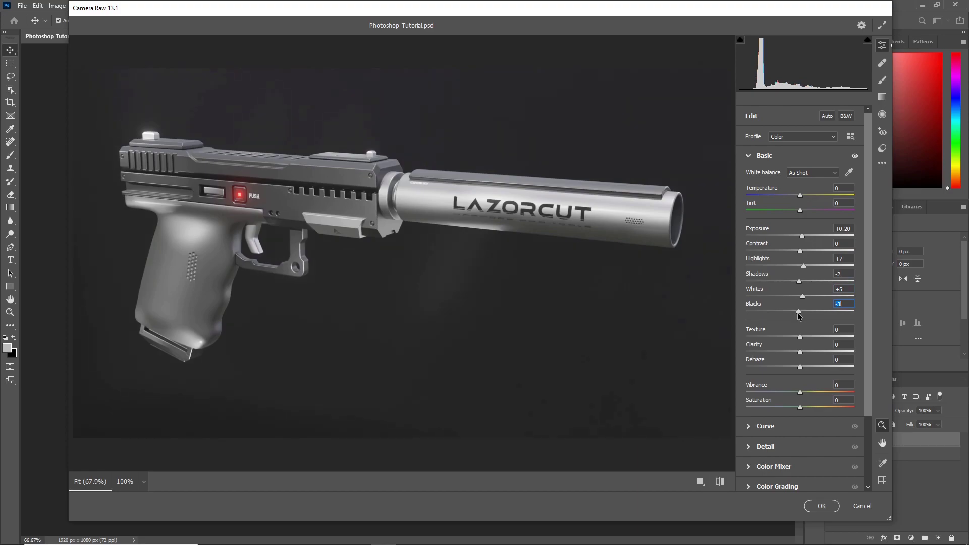
pyautogui.scroll(-1, 791, 356)
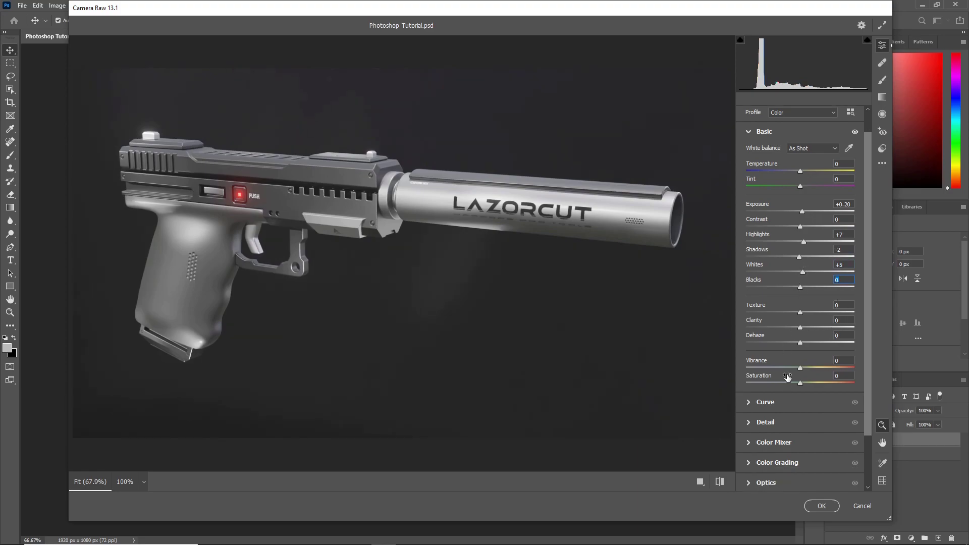
pyautogui.moveTo(800, 384); pyautogui.dragTo(804, 369)
pyautogui.click(801, 369)
# Step: Brush Shadows +7, Texture +17, Clarity +21, Sharpness +7 over grip, slide and trigger, then apply
pyautogui.click(881, 80)
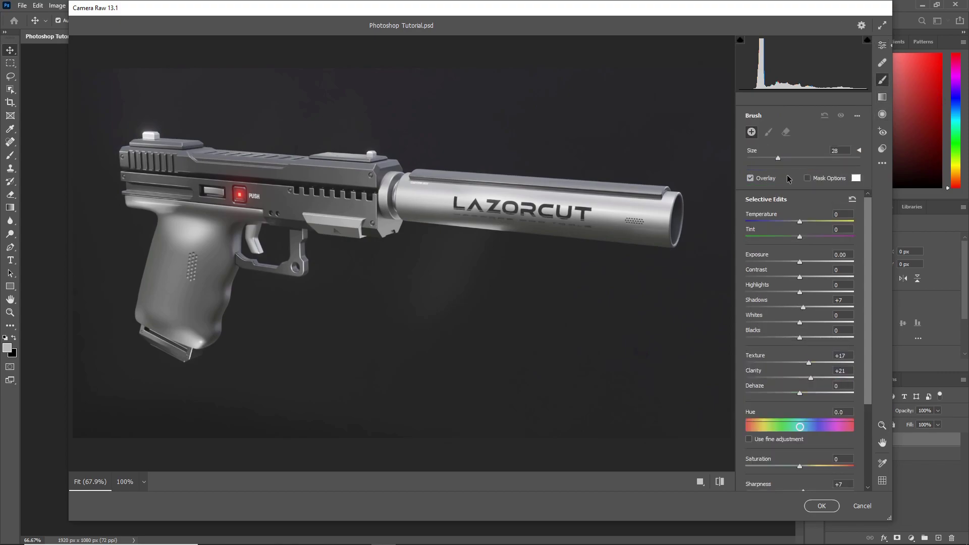
pyautogui.scroll(-1, 775, 343)
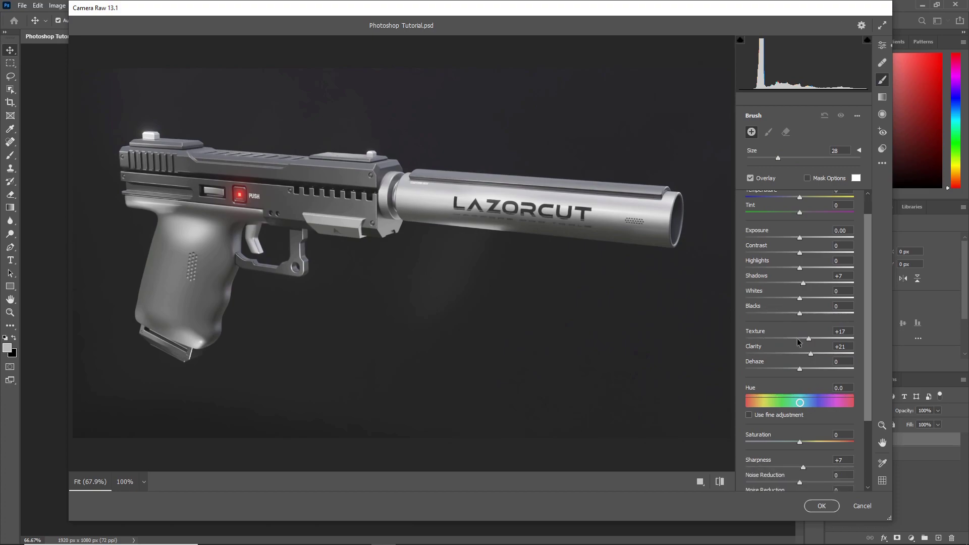
pyautogui.scroll(-4, 808, 356)
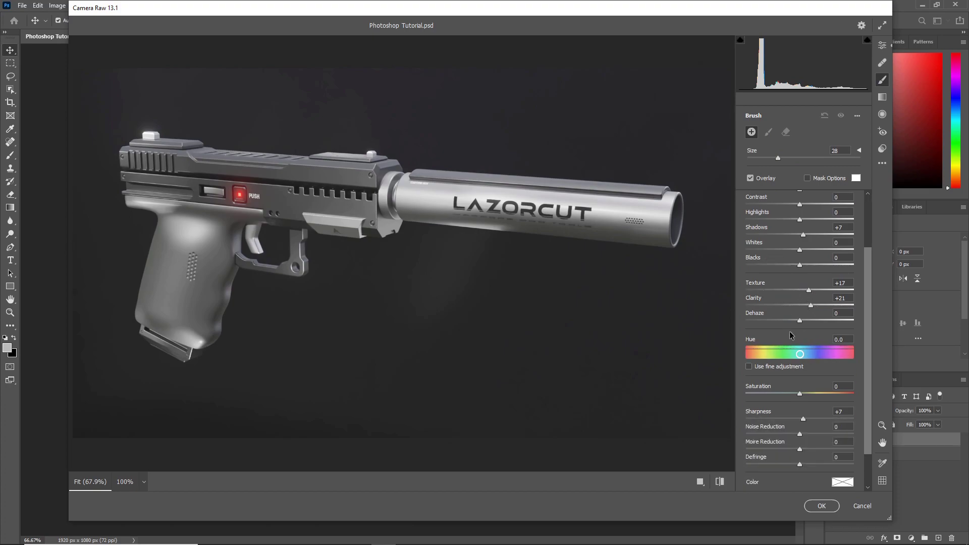
pyautogui.click(803, 376)
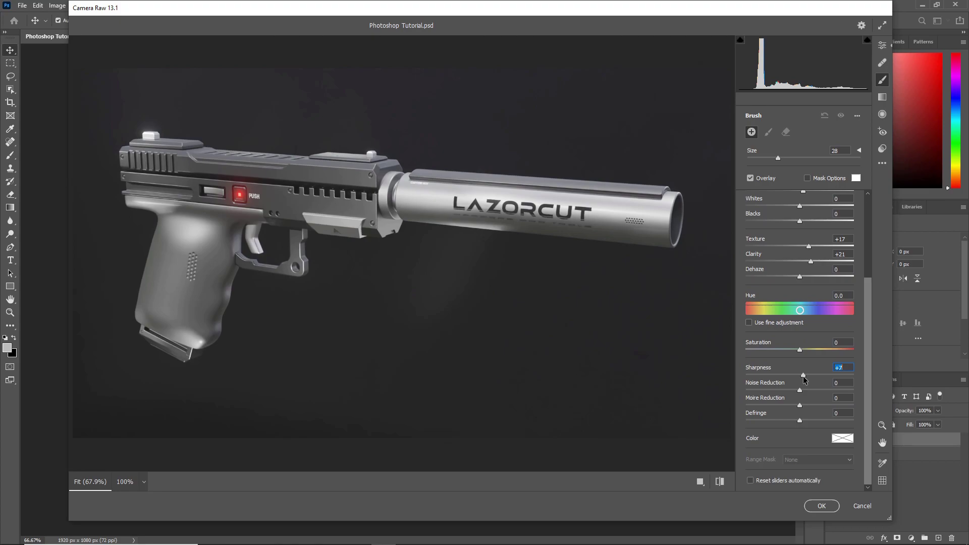
pyautogui.moveTo(803, 376); pyautogui.dragTo(804, 377)
pyautogui.scroll(4, 778, 266)
pyautogui.scroll(1, 778, 267)
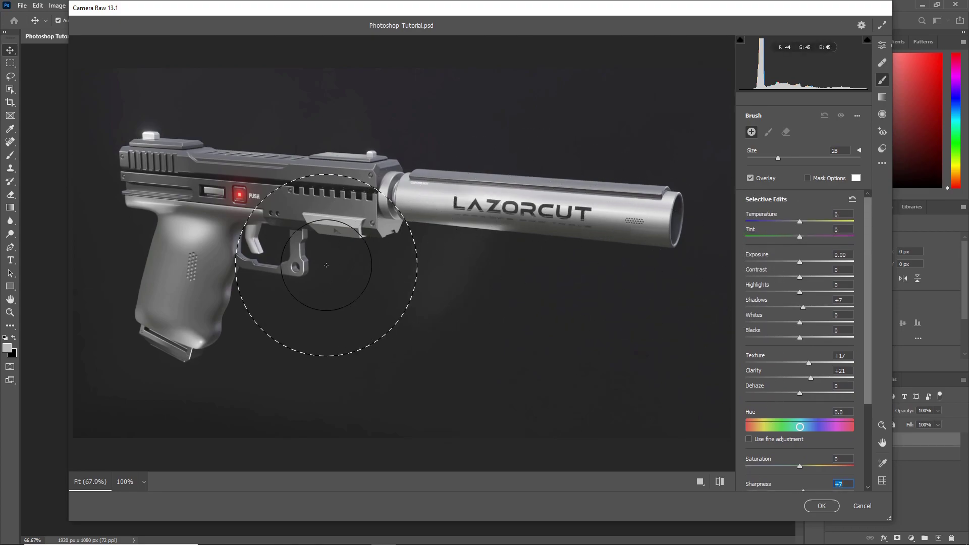
pyautogui.moveTo(170, 319)
pyautogui.mouseDown()
pyautogui.moveTo(190, 275)
pyautogui.moveTo(172, 233)
pyautogui.moveTo(200, 188)
pyautogui.moveTo(152, 182)
pyautogui.moveTo(288, 184)
pyautogui.moveTo(258, 193)
pyautogui.moveTo(347, 205)
pyautogui.moveTo(279, 233)
pyautogui.moveTo(283, 250)
pyautogui.moveTo(266, 244)
pyautogui.moveTo(358, 195)
pyautogui.moveTo(460, 183)
pyautogui.moveTo(421, 199)
pyautogui.moveTo(673, 219)
pyautogui.moveTo(612, 227)
pyautogui.mouseUp()
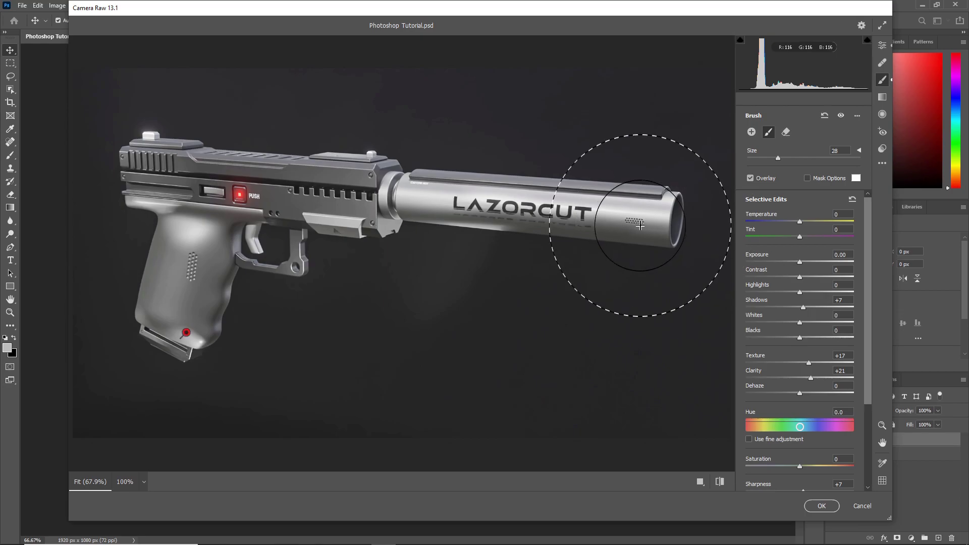
pyautogui.click(823, 507)
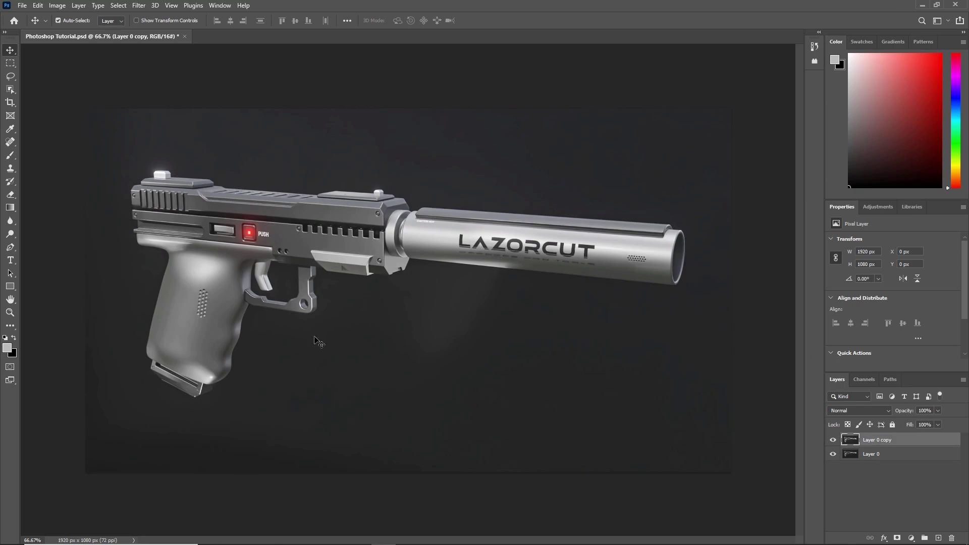
# Step: Compare the graded copy, then add Color Balance with Highlights Red +8 and Shadows Blue +4
pyautogui.click(833, 440)
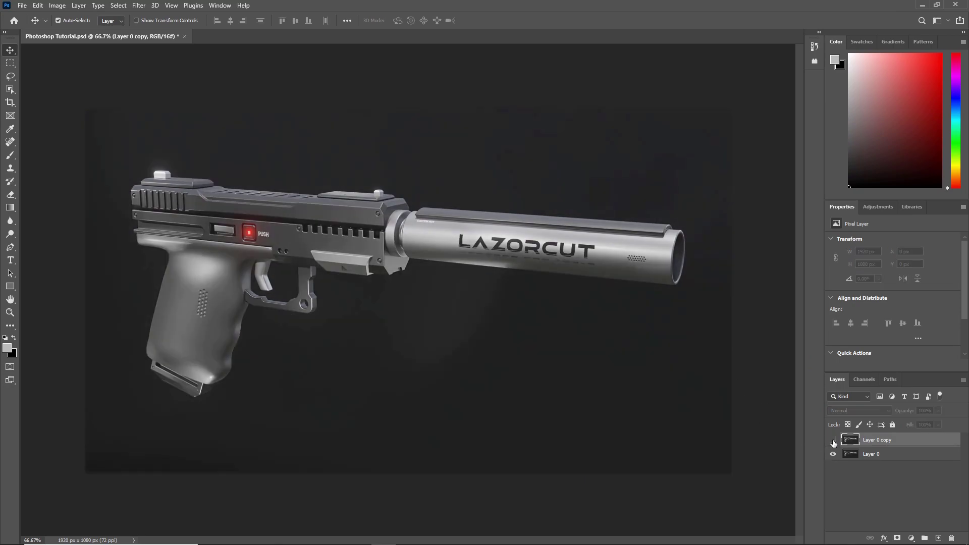
pyautogui.click(833, 441)
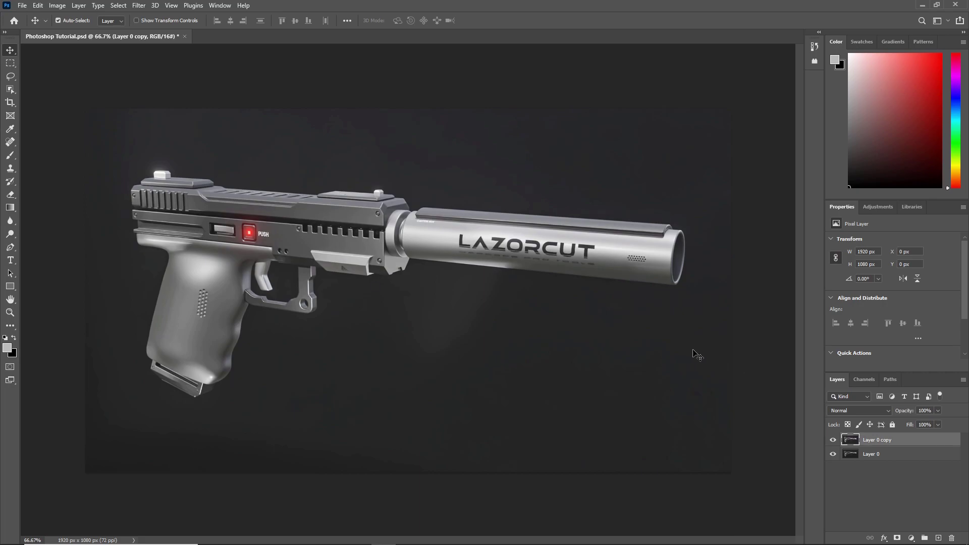
pyautogui.click(911, 538)
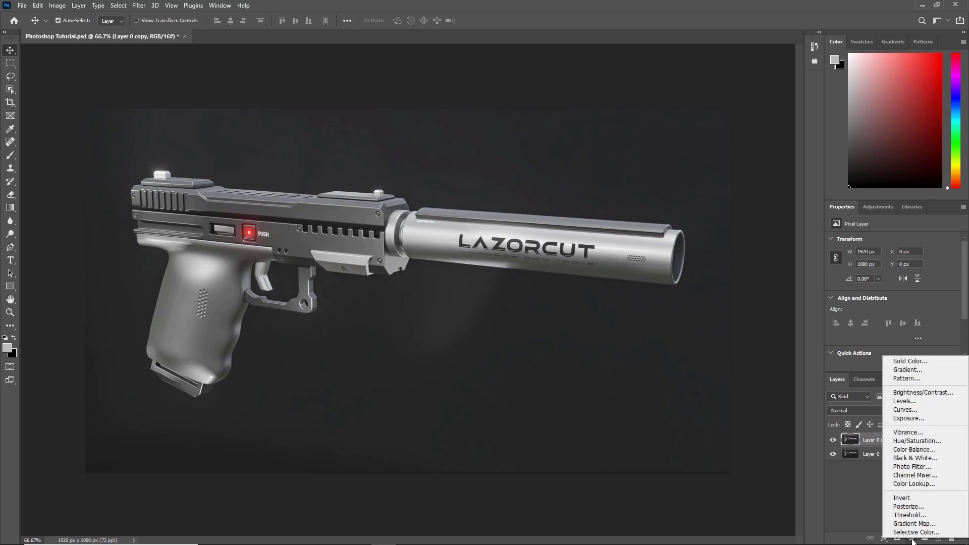
pyautogui.click(921, 452)
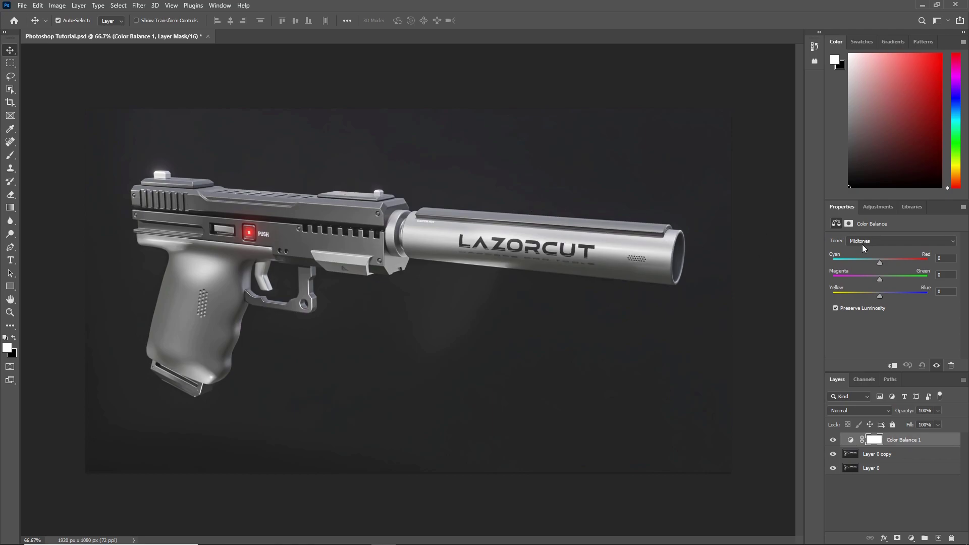
pyautogui.click(876, 243)
pyautogui.click(884, 265)
pyautogui.moveTo(879, 262); pyautogui.dragTo(883, 262)
pyautogui.click(874, 241)
pyautogui.click(878, 250)
pyautogui.moveTo(878, 296); pyautogui.dragTo(880, 297)
# Step: Add a Selective Color layer giving the Blacks Cyan +4 and Yellow -1
pyautogui.click(912, 538)
pyautogui.click(909, 531)
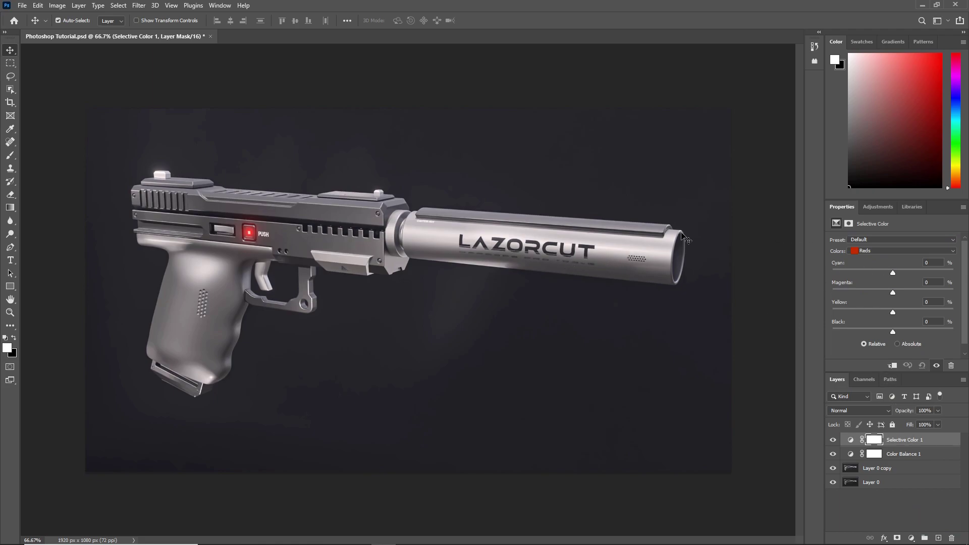
pyautogui.click(862, 250)
pyautogui.click(885, 323)
pyautogui.moveTo(892, 271); pyautogui.dragTo(895, 271)
pyautogui.moveTo(891, 315); pyautogui.dragTo(892, 315)
# Step: Add a Curves layer with a raised midtone point and a slightly lowered upper curve
pyautogui.click(911, 538)
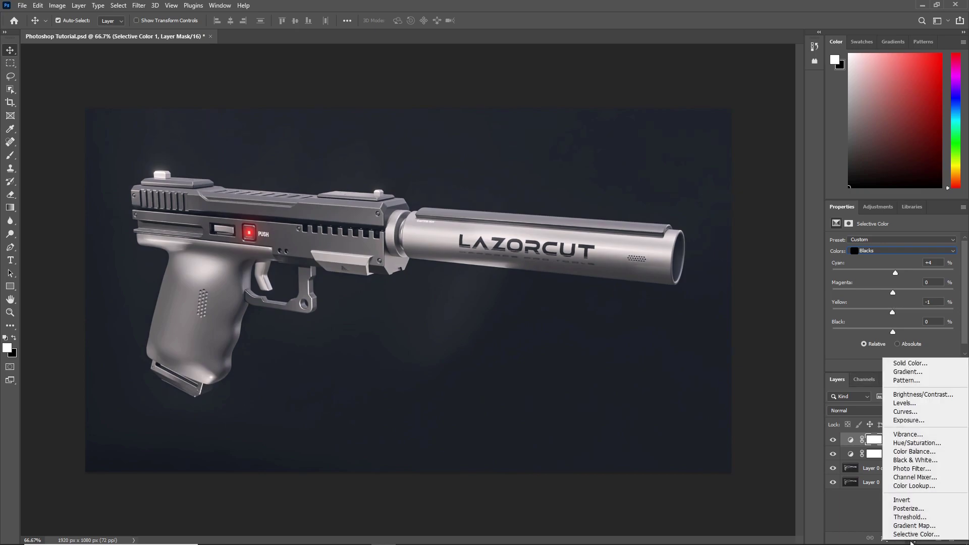
pyautogui.click(915, 412)
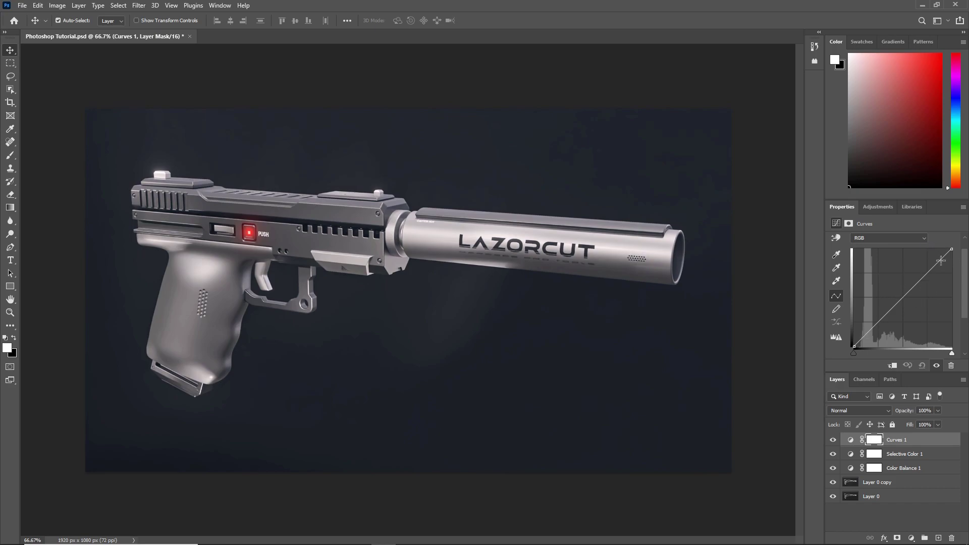
pyautogui.moveTo(866, 333); pyautogui.dragTo(867, 333)
pyautogui.click(903, 298)
pyautogui.moveTo(903, 297); pyautogui.dragTo(897, 298)
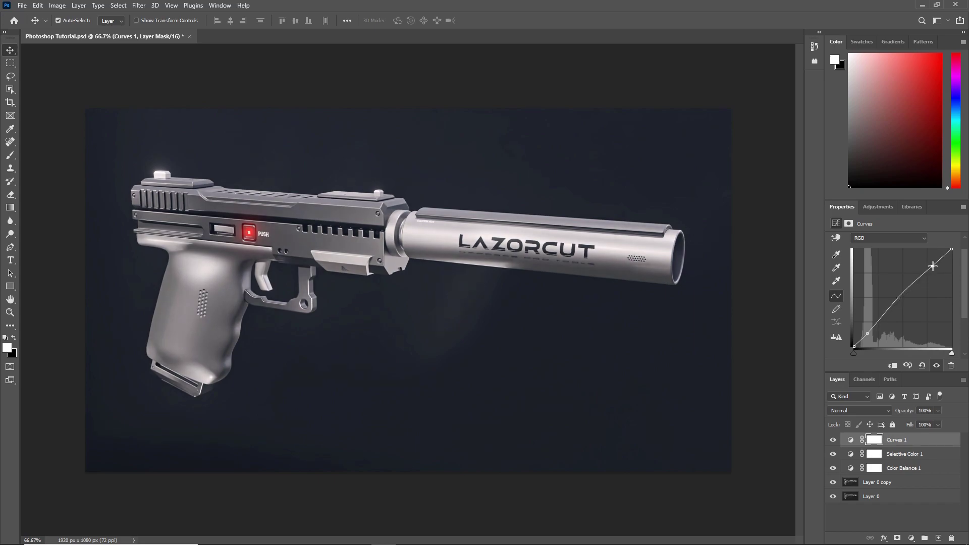
pyautogui.moveTo(931, 266); pyautogui.dragTo(928, 266)
# Step: Create a new empty Layer 1 and pick a cloud brush preset
pyautogui.click(938, 538)
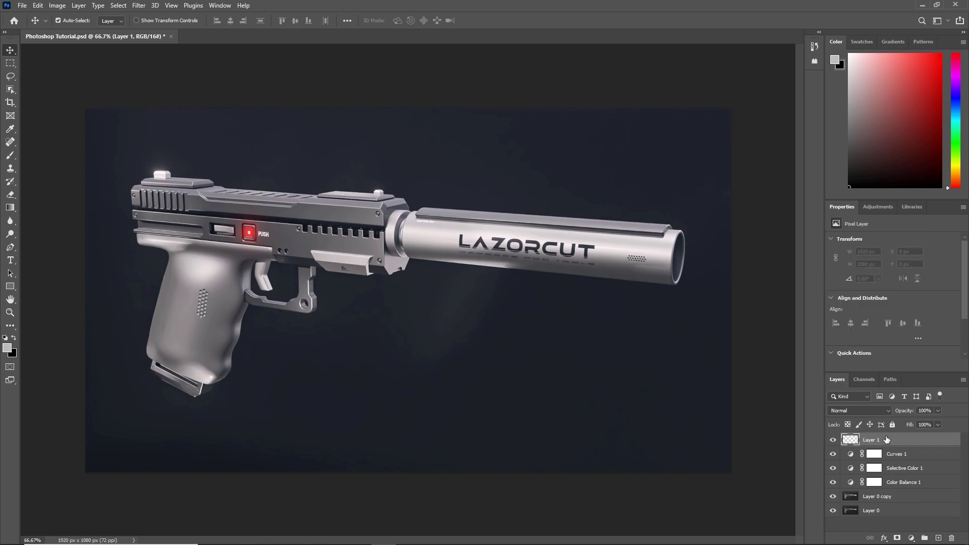
pyautogui.press('b')
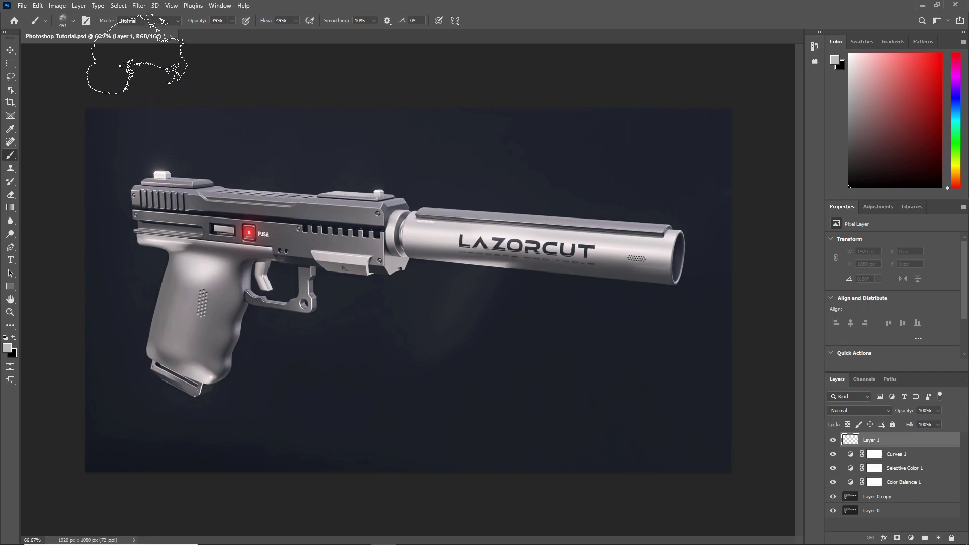
pyautogui.click(86, 20)
pyautogui.click(86, 21)
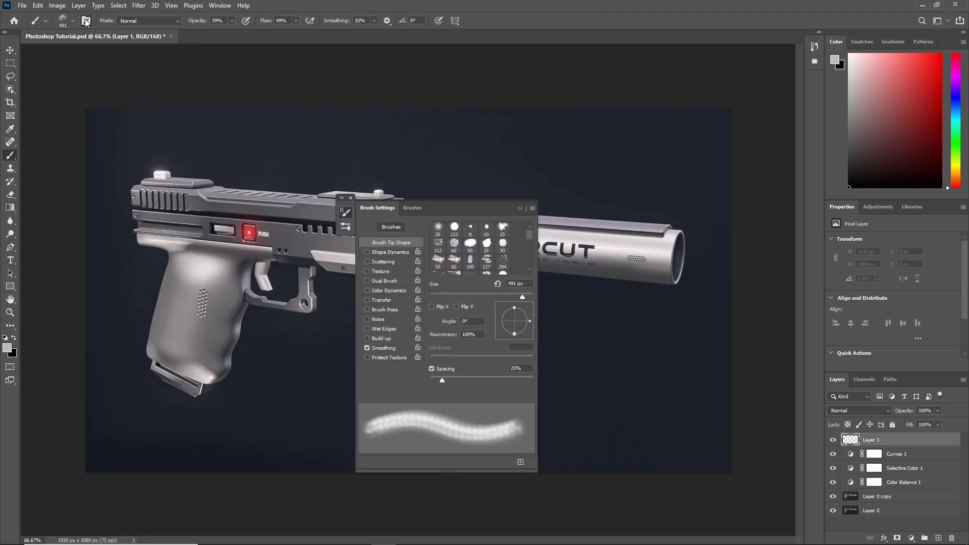
pyautogui.click(416, 210)
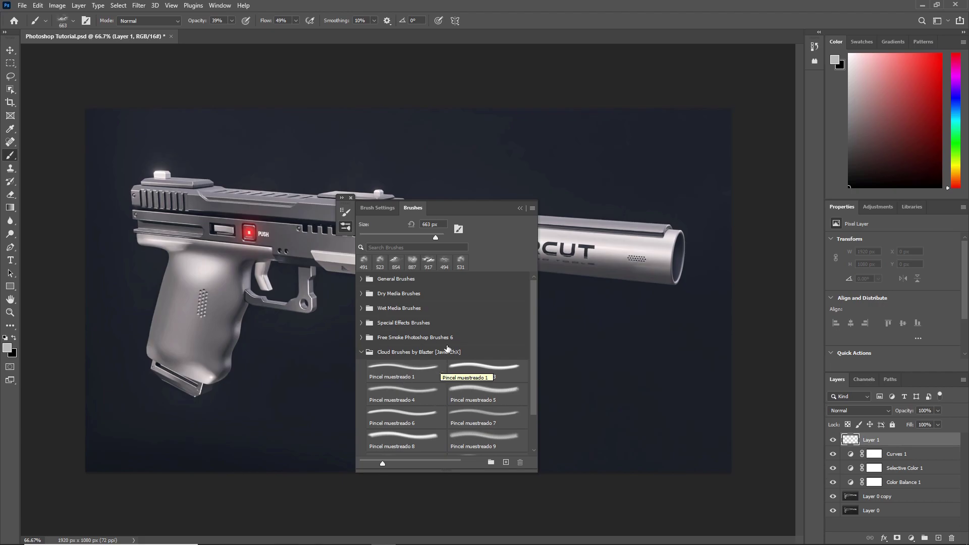
pyautogui.click(351, 197)
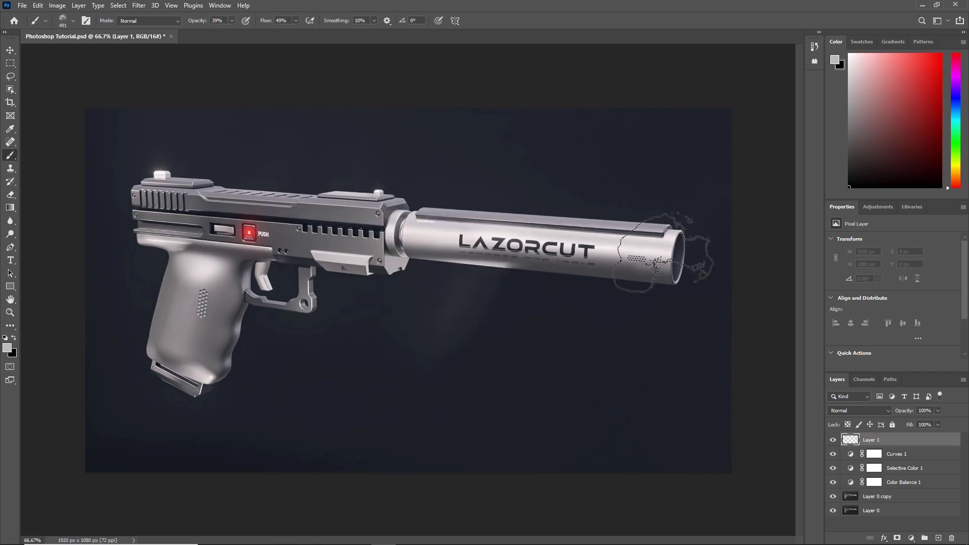
# Step: Dab two smoke puffs around the muzzle and lower Layer 1's opacity to 69%
pyautogui.click(655, 264)
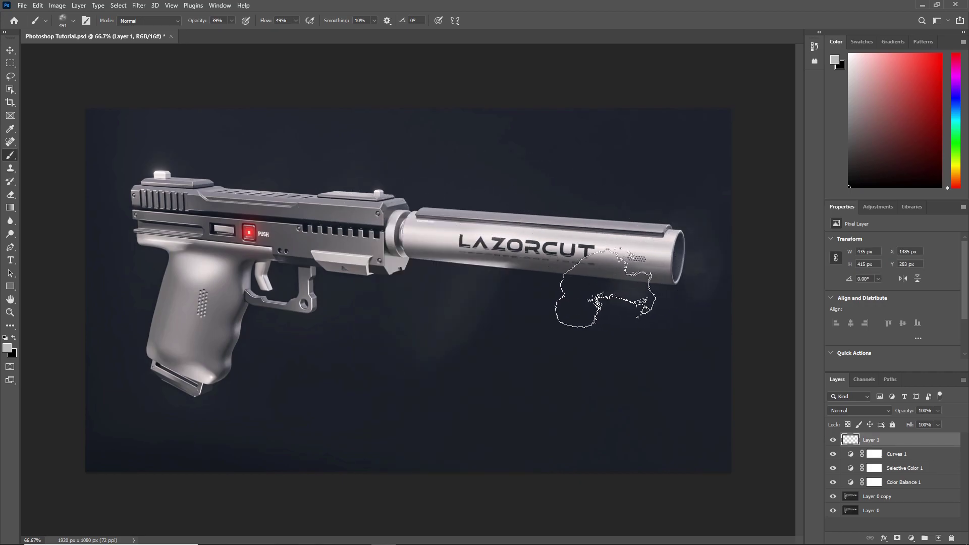
pyautogui.click(606, 287)
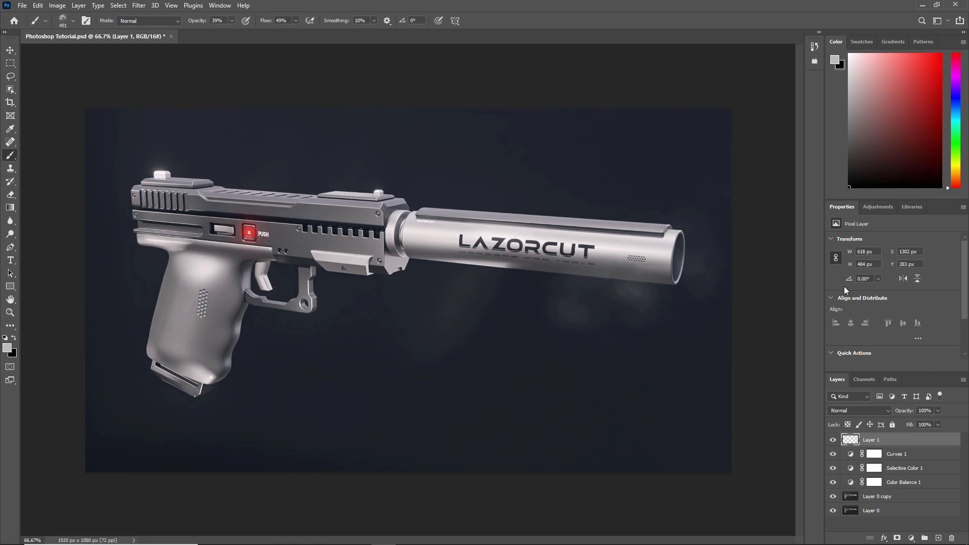
pyautogui.moveTo(904, 412); pyautogui.dragTo(857, 407)
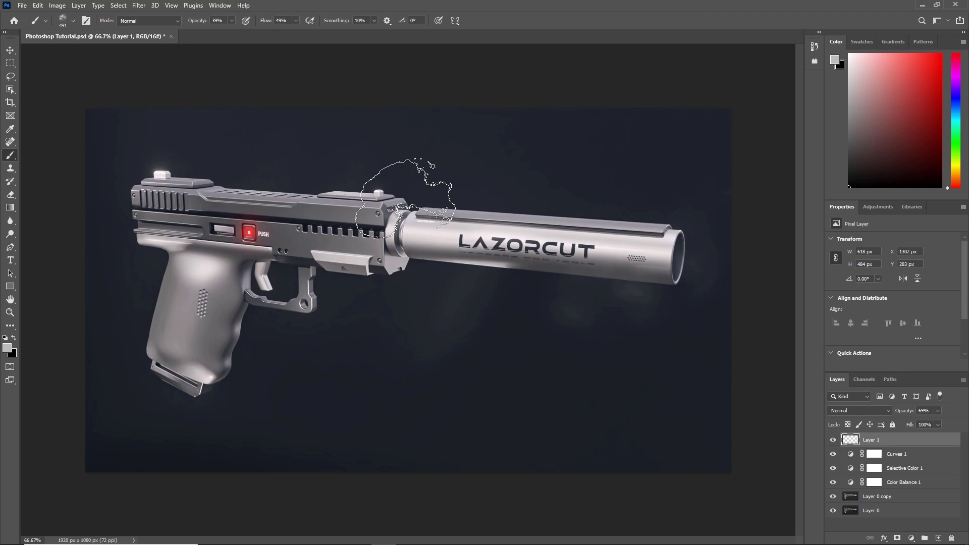
pyautogui.click(11, 50)
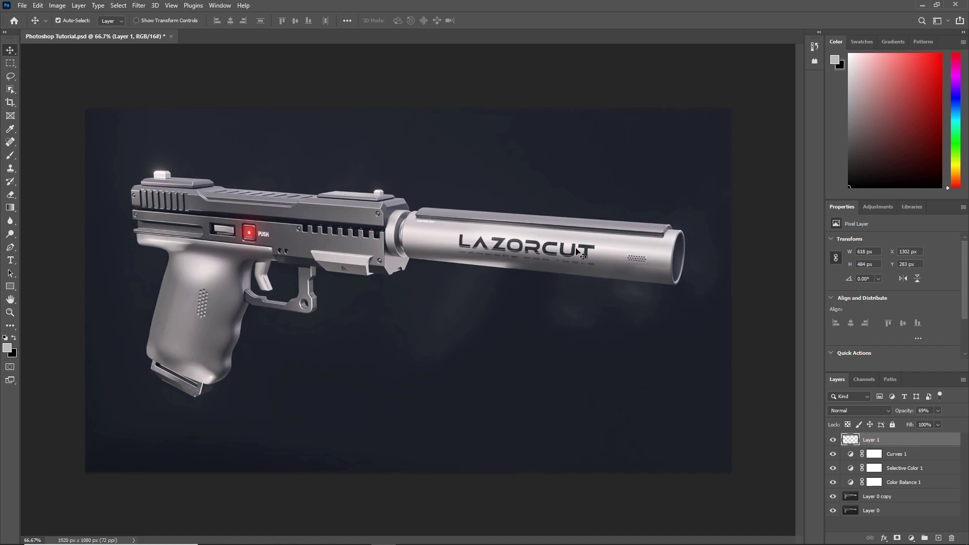
pyautogui.click(892, 498)
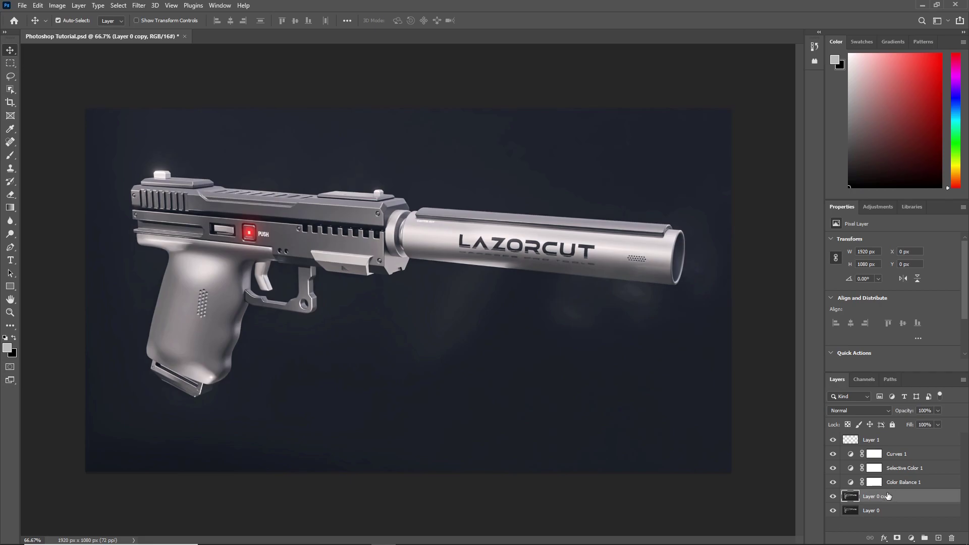
pyautogui.click(57, 6)
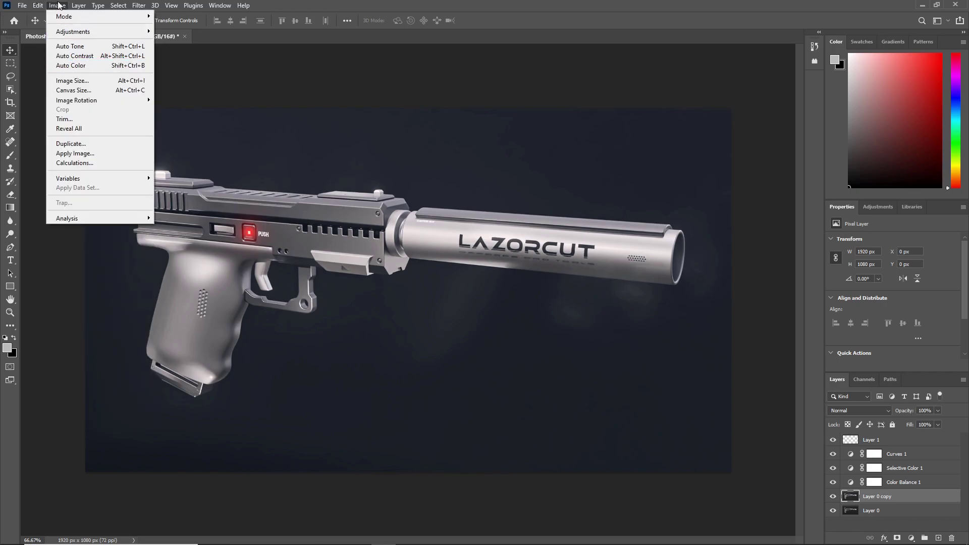
pyautogui.moveTo(41, 5)
pyautogui.moveTo(219, 5)
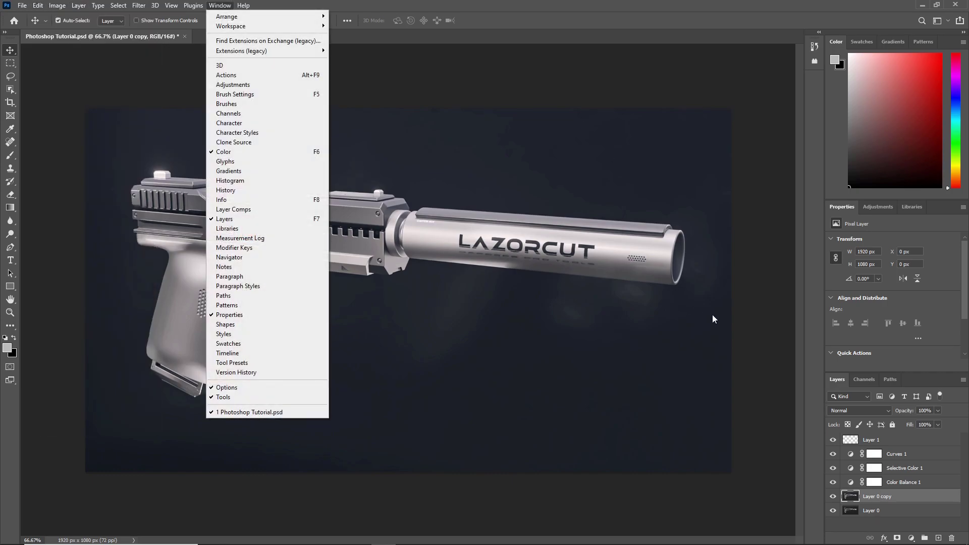
pyautogui.click(902, 499)
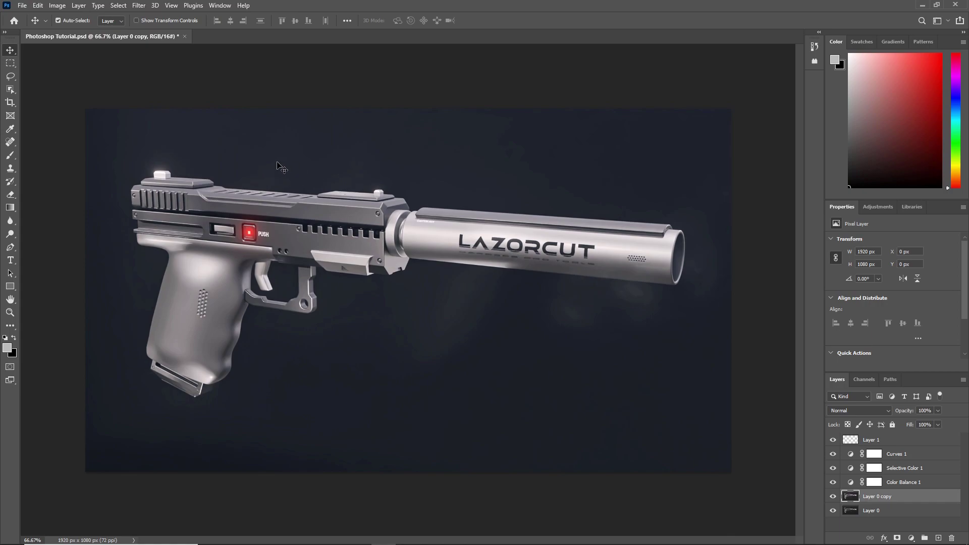
pyautogui.click(11, 76)
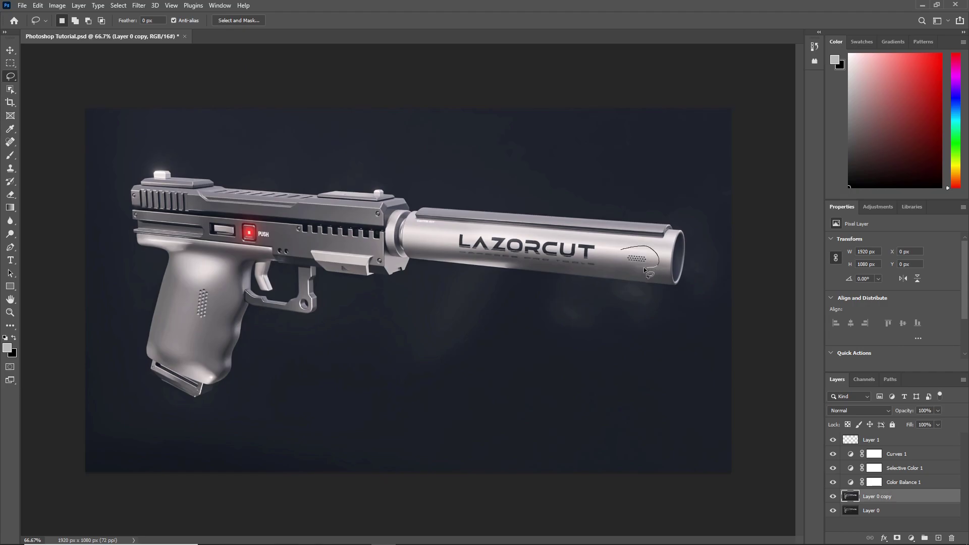
pyautogui.moveTo(623, 260); pyautogui.dragTo(622, 250)
pyautogui.click(38, 5)
pyautogui.click(79, 182)
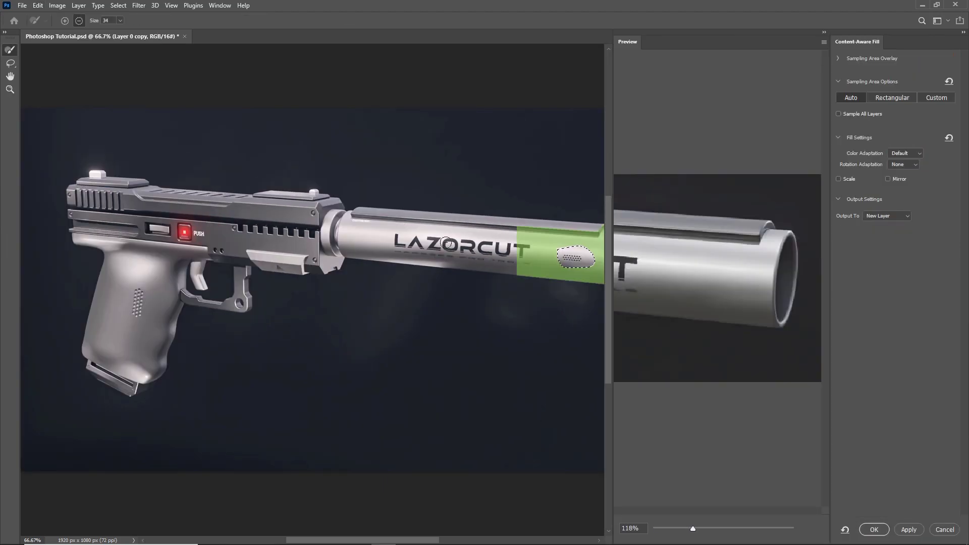
pyautogui.click(882, 535)
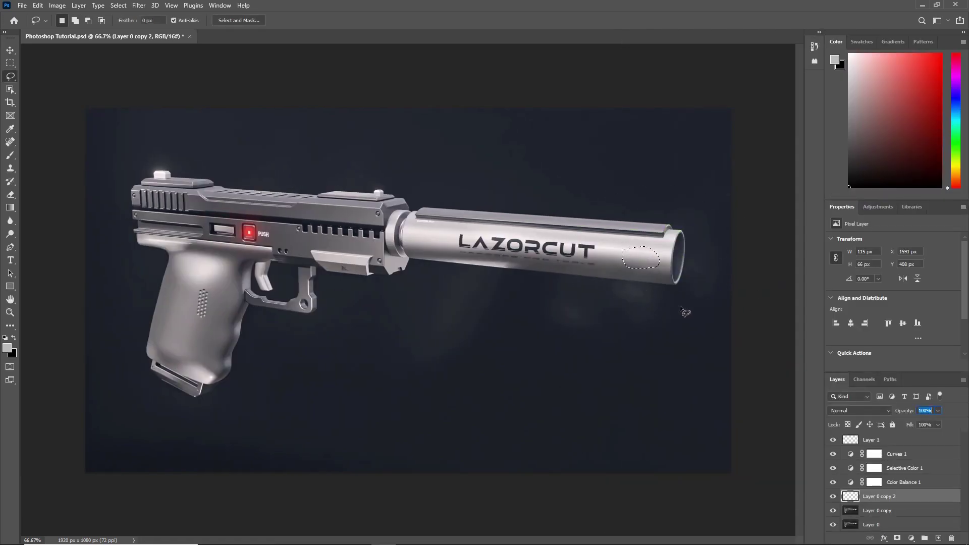
pyautogui.hotkey('ctrl', 'z')
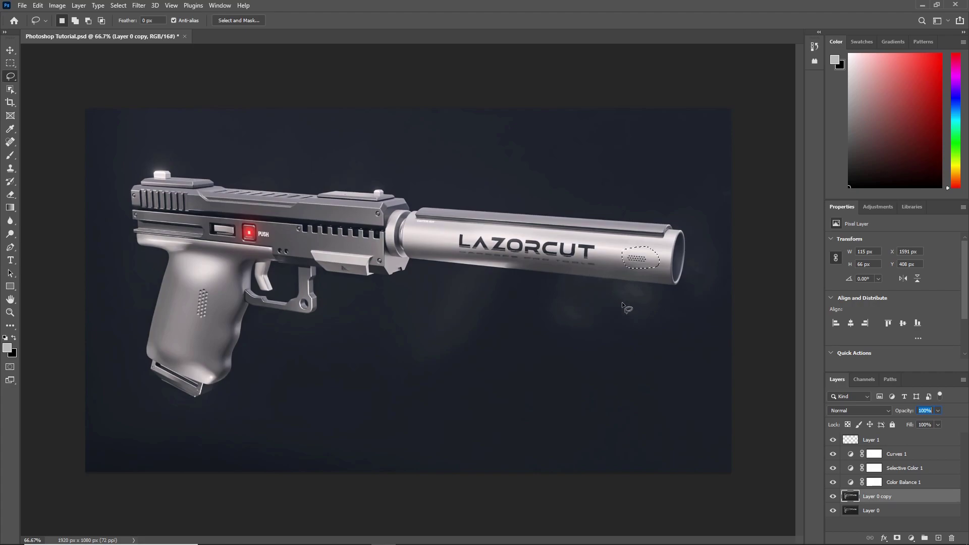
pyautogui.hotkey('ctrl', 'd')
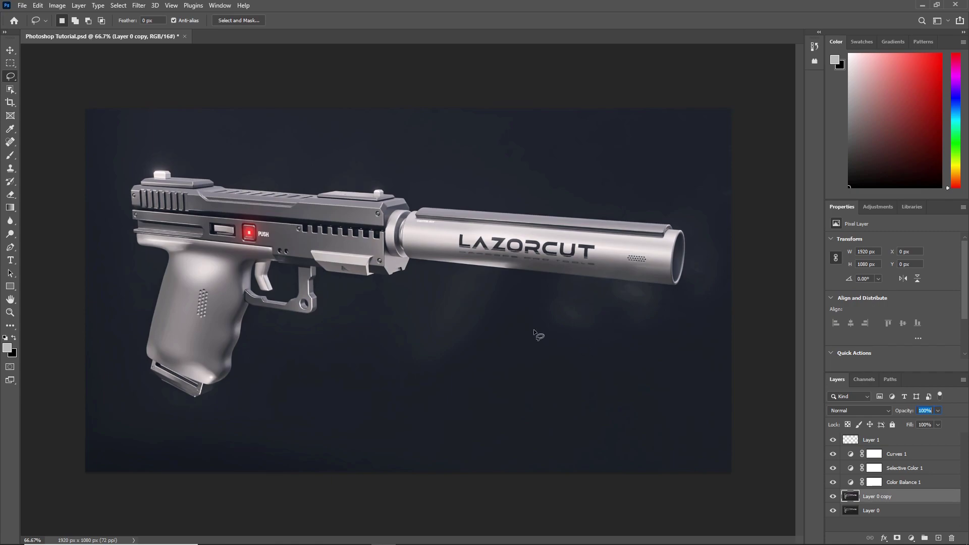
# Step: Type the caption 'CG LIFE' below the gun
pyautogui.click(10, 50)
pyautogui.press('t')
pyautogui.click(450, 433)
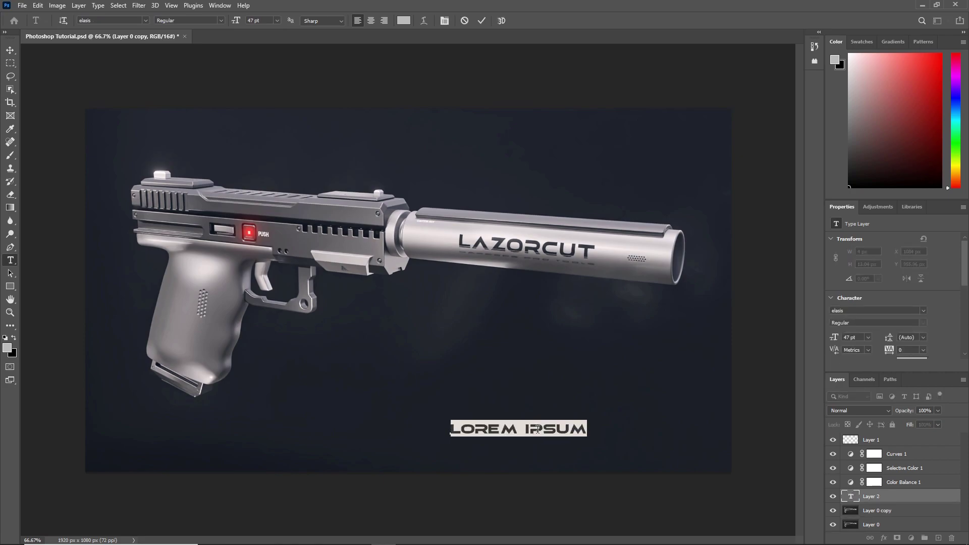
pyautogui.write('CG LIFE')
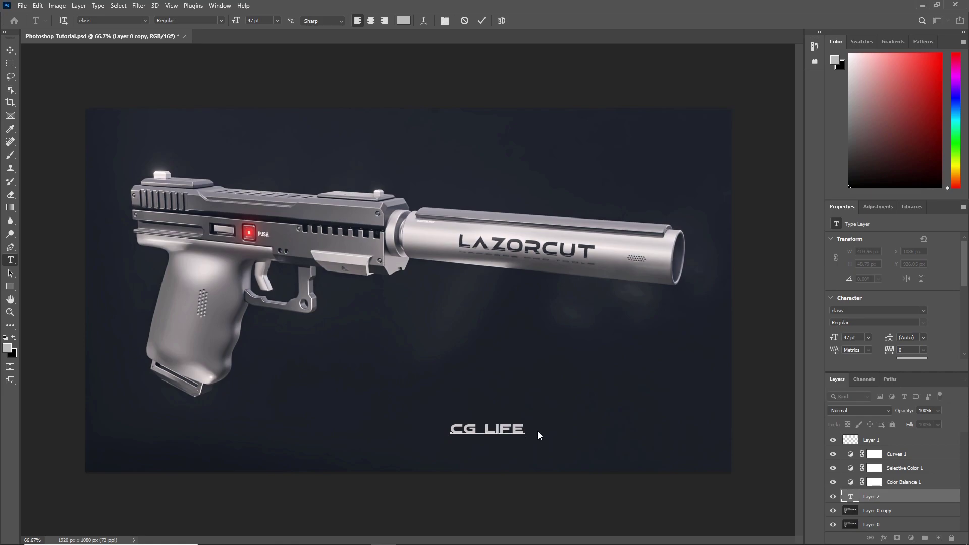
pyautogui.click(10, 49)
# Step: Recolour the CG LIFE text to white (#ffffff)
pyautogui.click(498, 426)
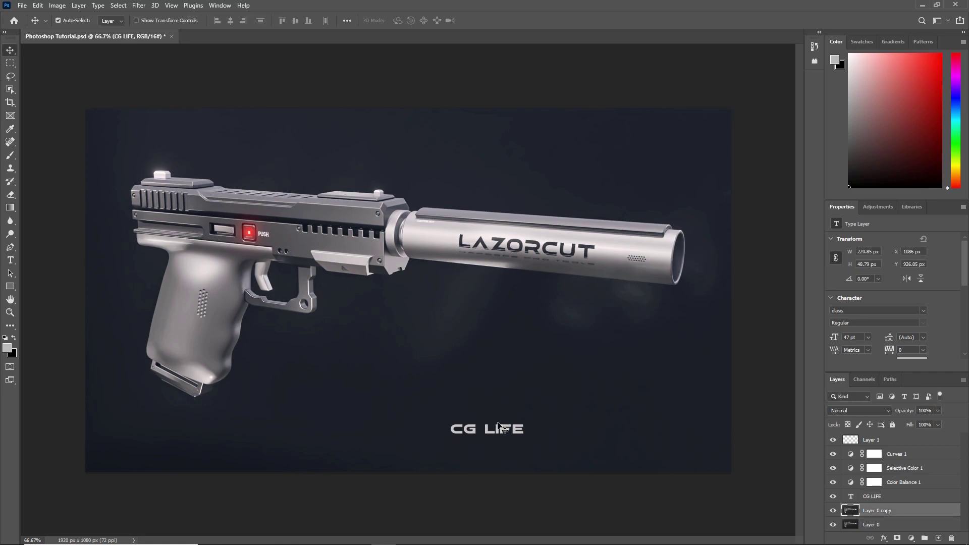
pyautogui.doubleClick(498, 428)
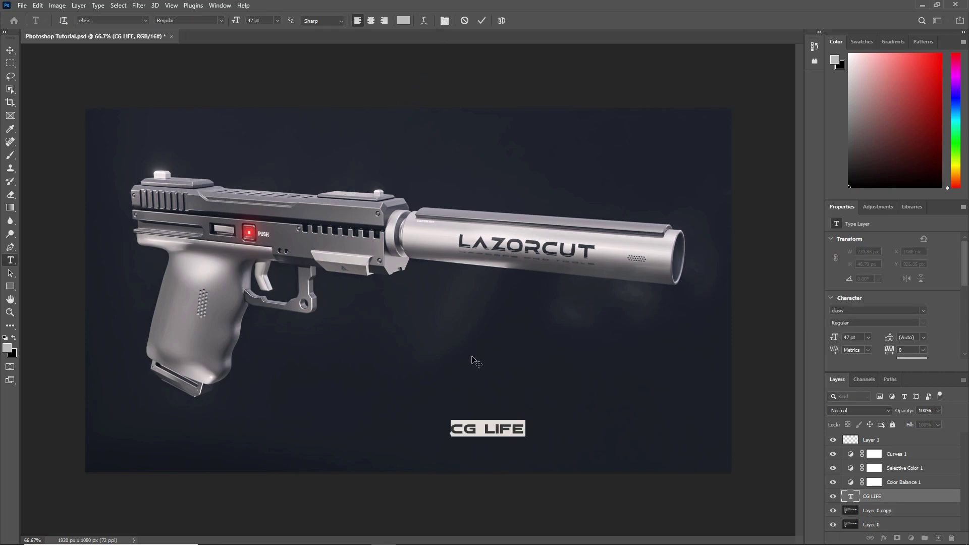
pyautogui.click(504, 428)
pyautogui.moveTo(527, 427); pyautogui.dragTo(427, 409)
pyautogui.click(403, 21)
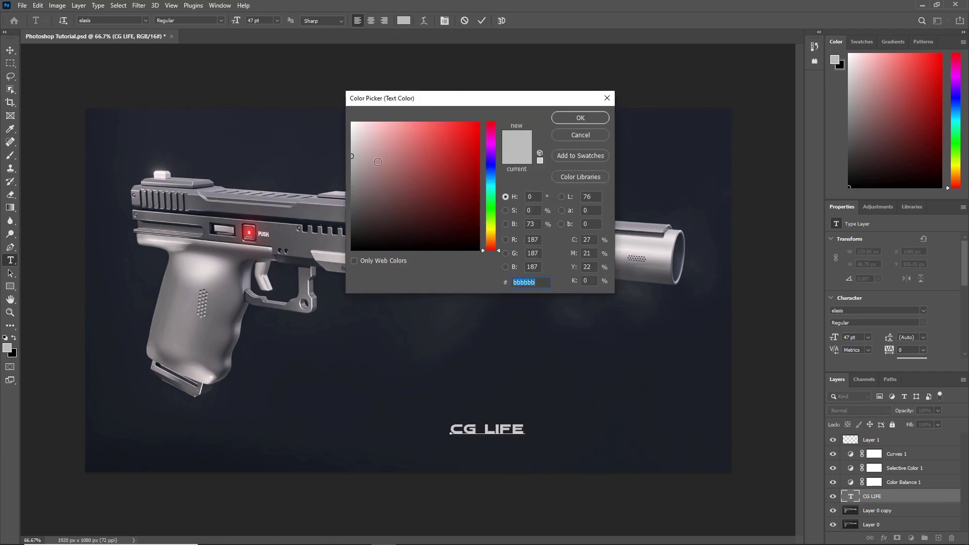
pyautogui.write('ffffff')
pyautogui.click(580, 118)
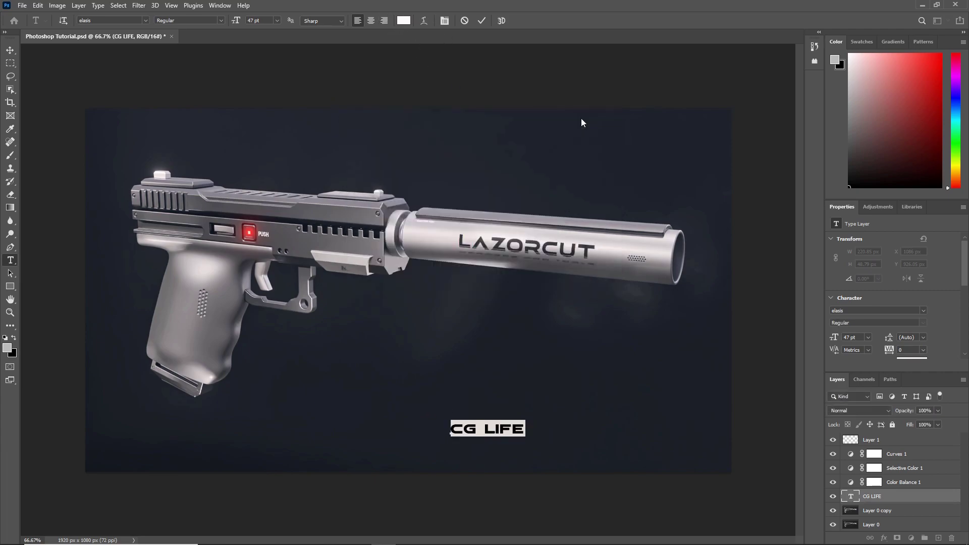
# Step: Move CG LIFE to the bottom-right corner and set its opacity to 33%
pyautogui.click(10, 50)
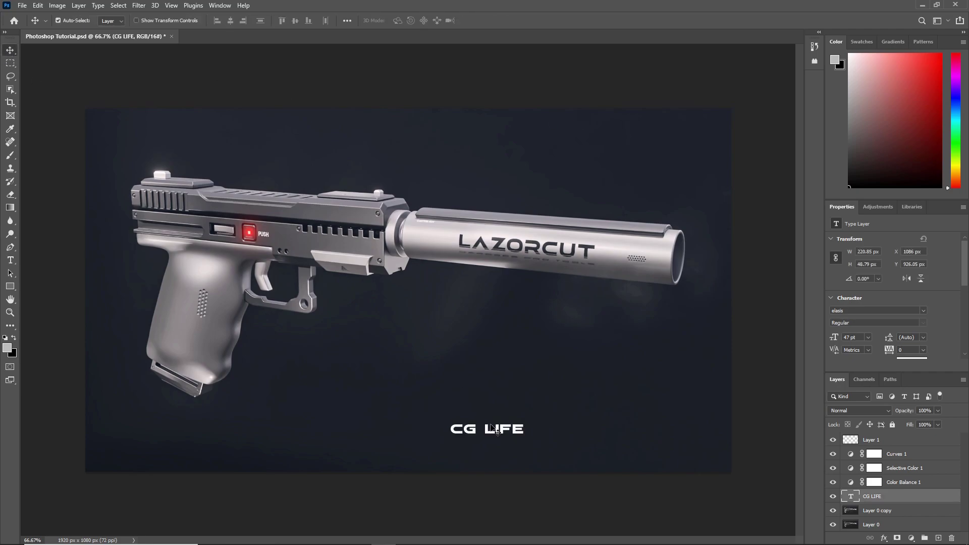
pyautogui.moveTo(517, 431); pyautogui.dragTo(689, 457)
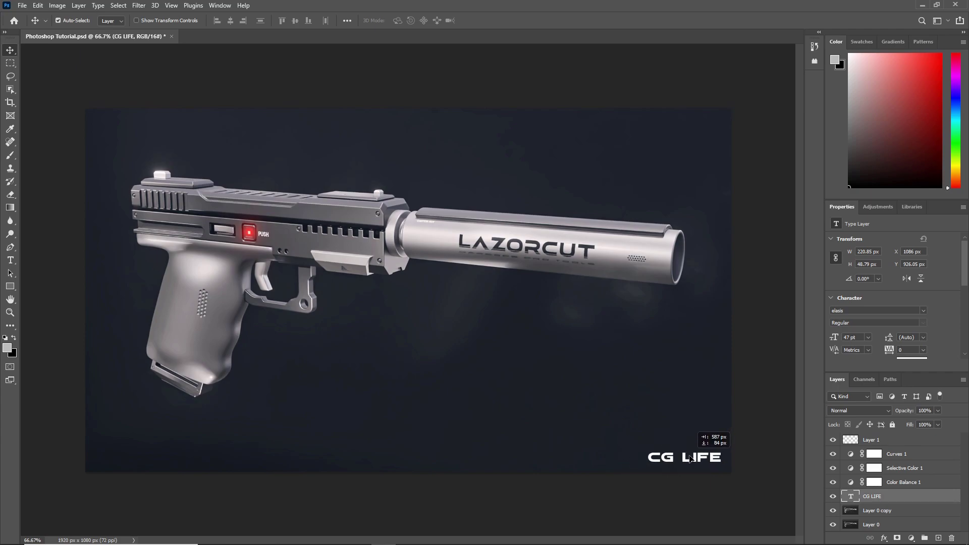
pyautogui.moveTo(690, 458); pyautogui.dragTo(690, 458)
pyautogui.moveTo(908, 410); pyautogui.dragTo(874, 411)
pyautogui.moveTo(704, 460); pyautogui.dragTo(701, 461)
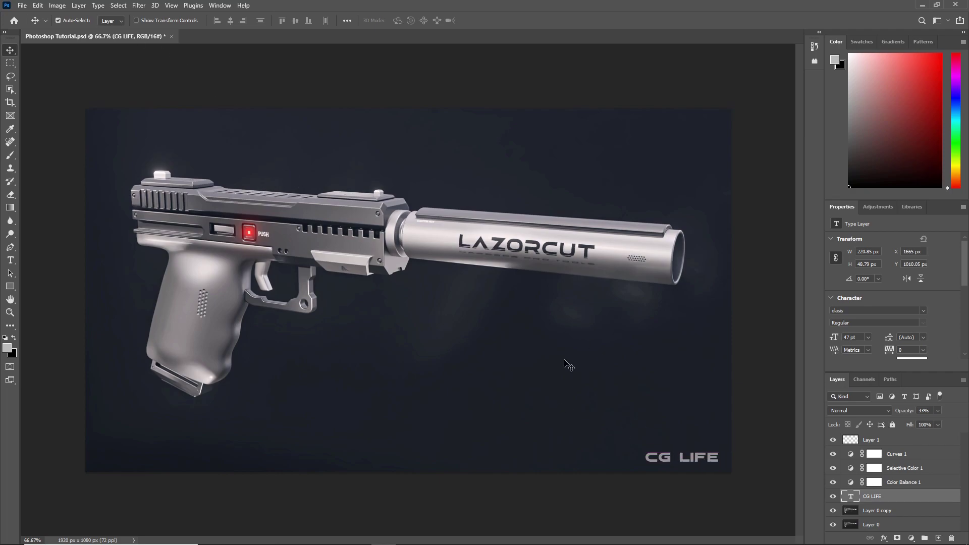
# Step: Set the CG LIFE text in the Ethnocentric font
pyautogui.doubleClick(716, 458)
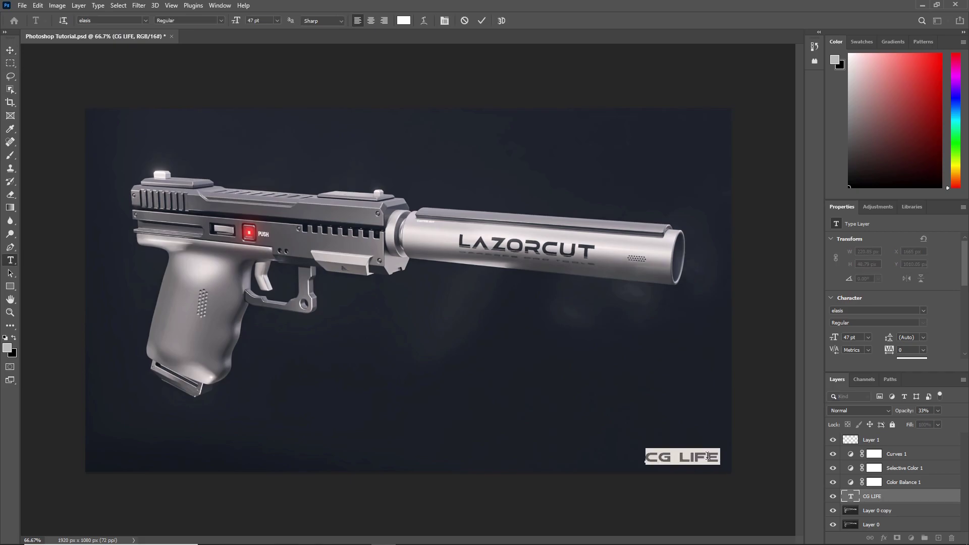
pyautogui.click(715, 457)
pyautogui.moveTo(716, 457); pyautogui.dragTo(624, 449)
pyautogui.click(144, 23)
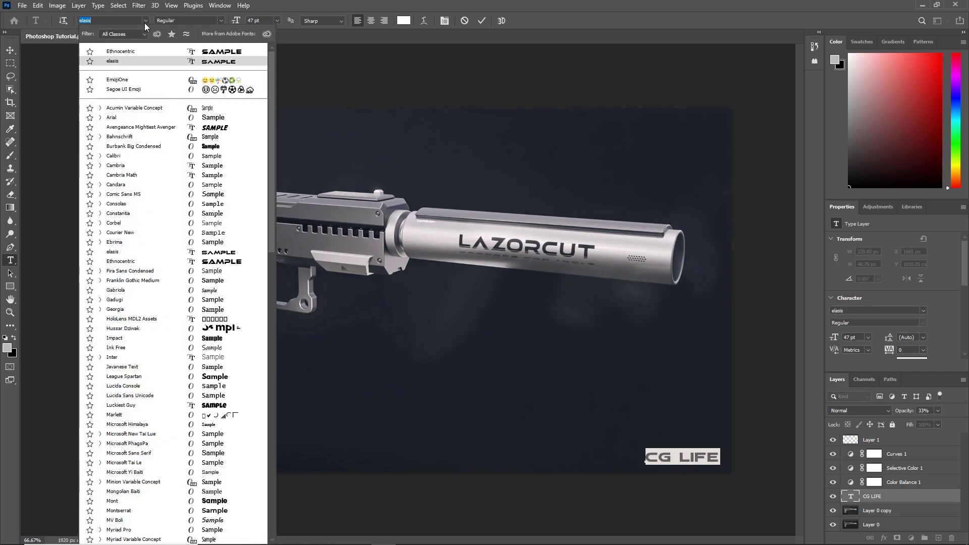
pyautogui.click(141, 53)
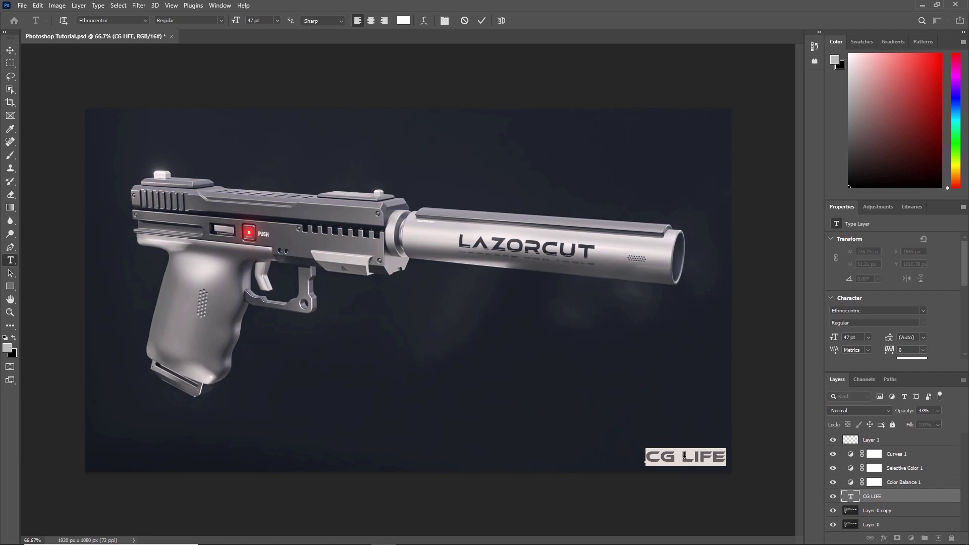
pyautogui.click(877, 498)
# Step: Duplicate the CG LIFE label, move the copy to the bottom-left, and retype it as XN-15
pyautogui.press('v')
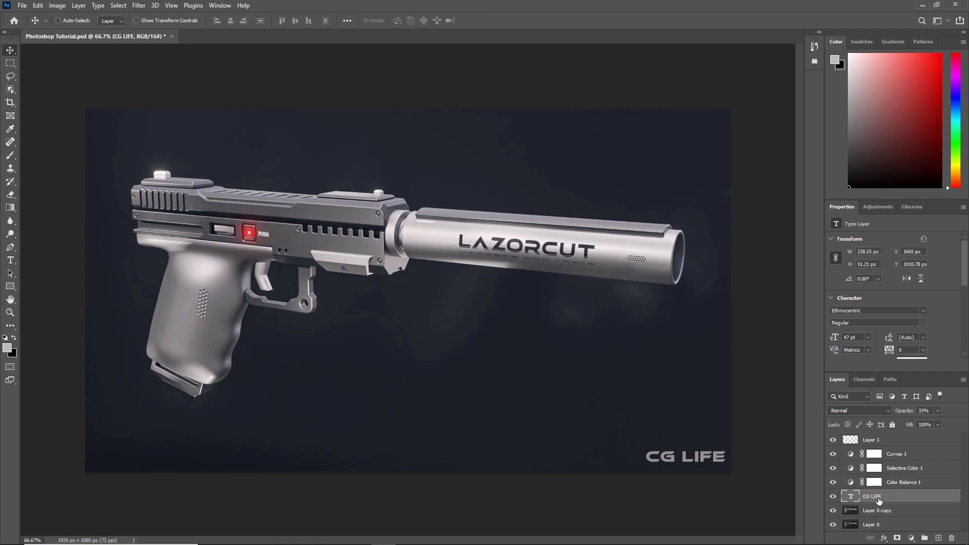
pyautogui.hotkey('ctrl', 'j')
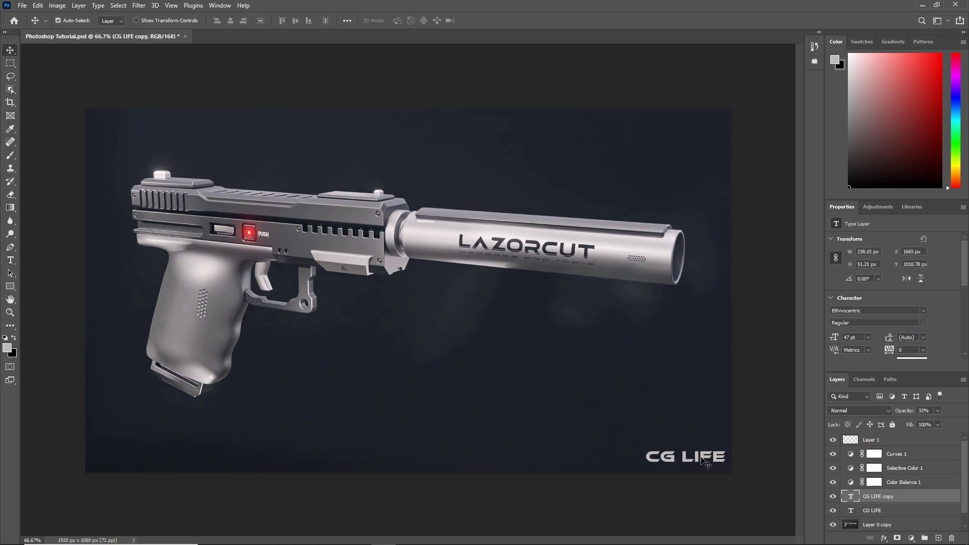
pyautogui.moveTo(656, 462); pyautogui.dragTo(150, 461)
pyautogui.doubleClick(150, 460)
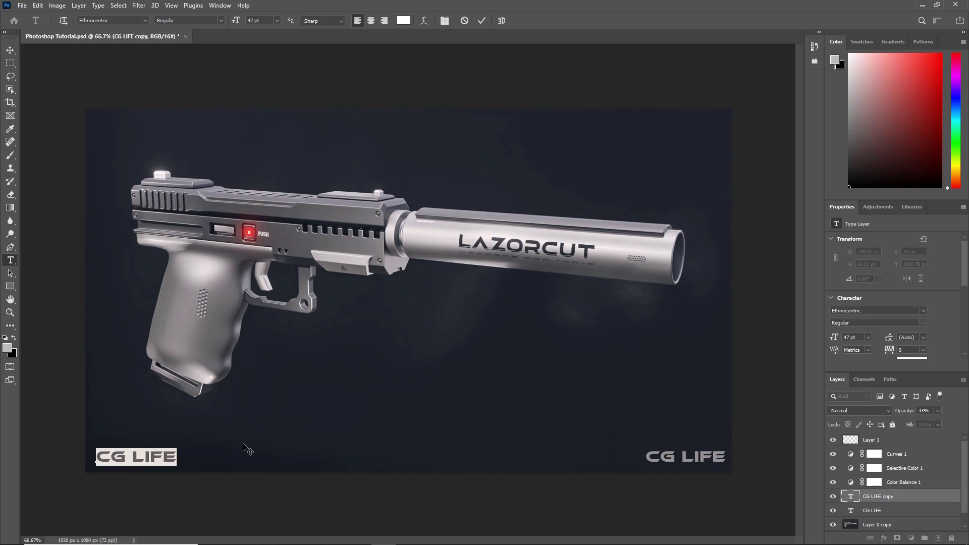
pyautogui.press('BackSpace')
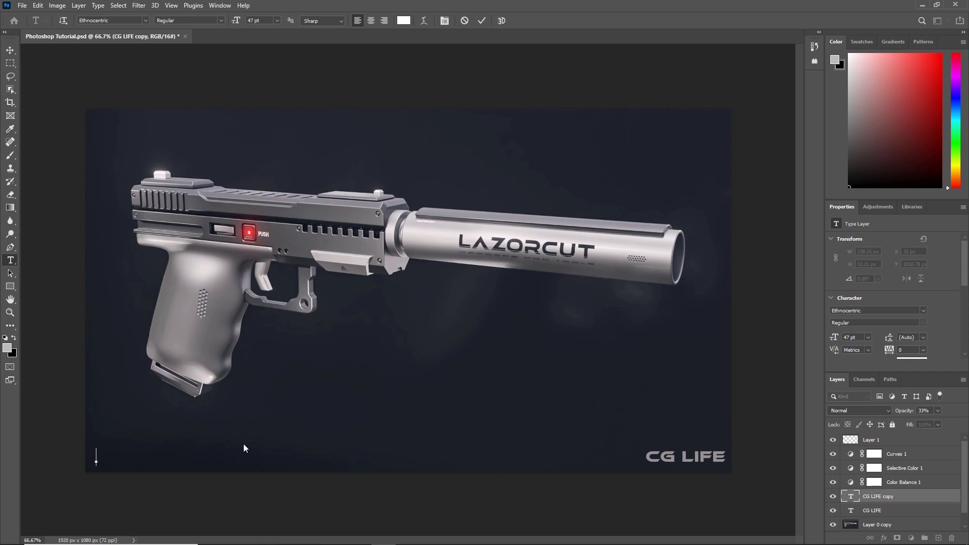
pyautogui.write('XN ')
pyautogui.write('15')
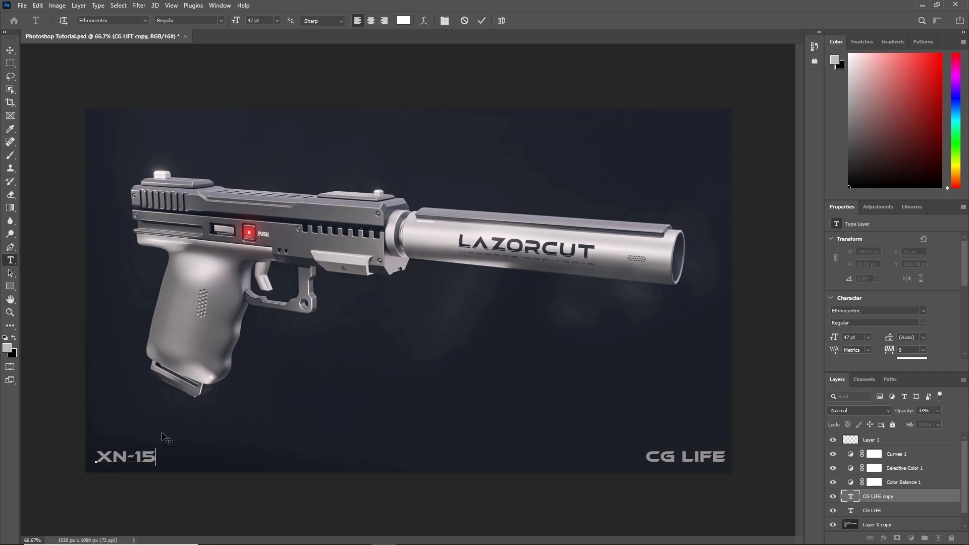
pyautogui.click(10, 50)
pyautogui.moveTo(128, 455); pyautogui.dragTo(136, 456)
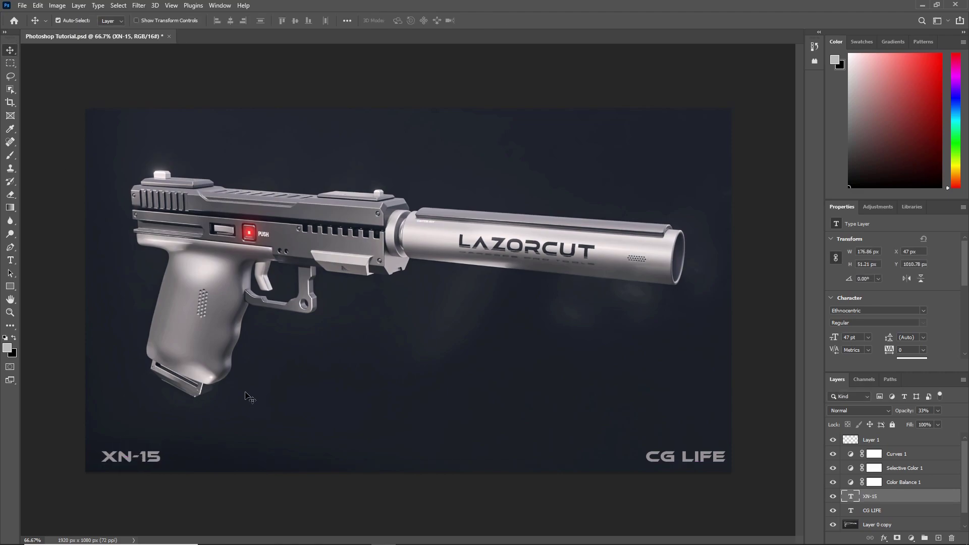
pyautogui.doubleClick(120, 457)
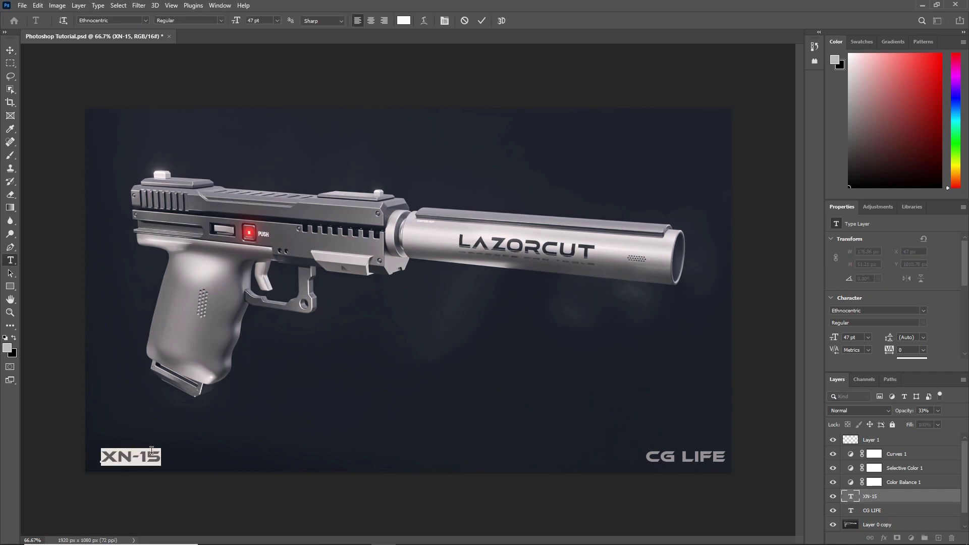
# Step: Shrink CG LIFE to 33 pt and place it bottom-right, level with XN-15
pyautogui.click(10, 50)
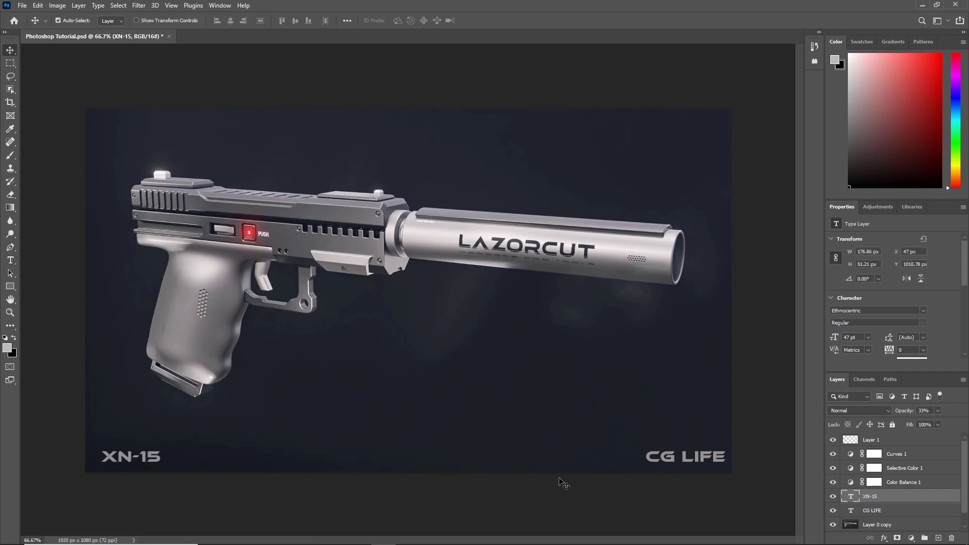
pyautogui.moveTo(693, 454); pyautogui.dragTo(691, 456)
pyautogui.doubleClick(691, 456)
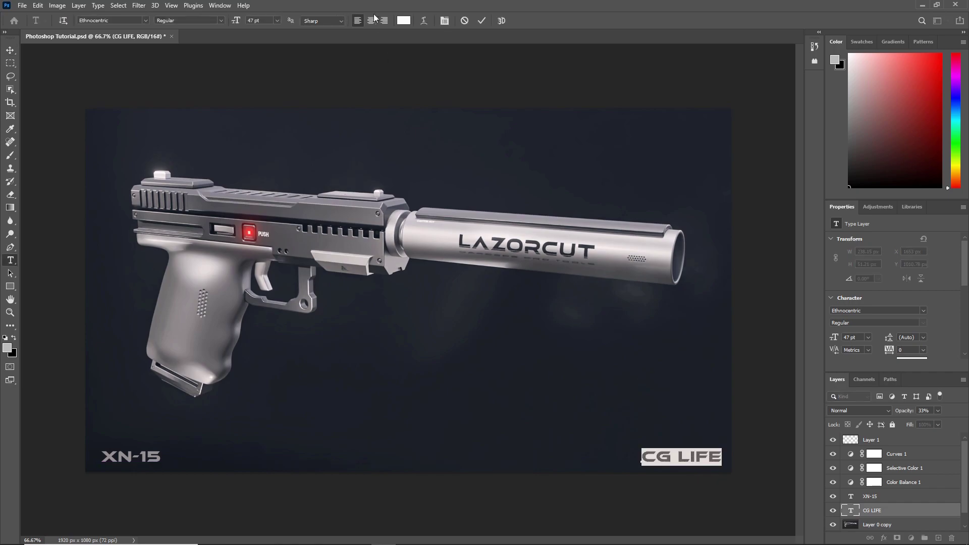
pyautogui.moveTo(235, 21); pyautogui.dragTo(226, 21)
pyautogui.click(9, 49)
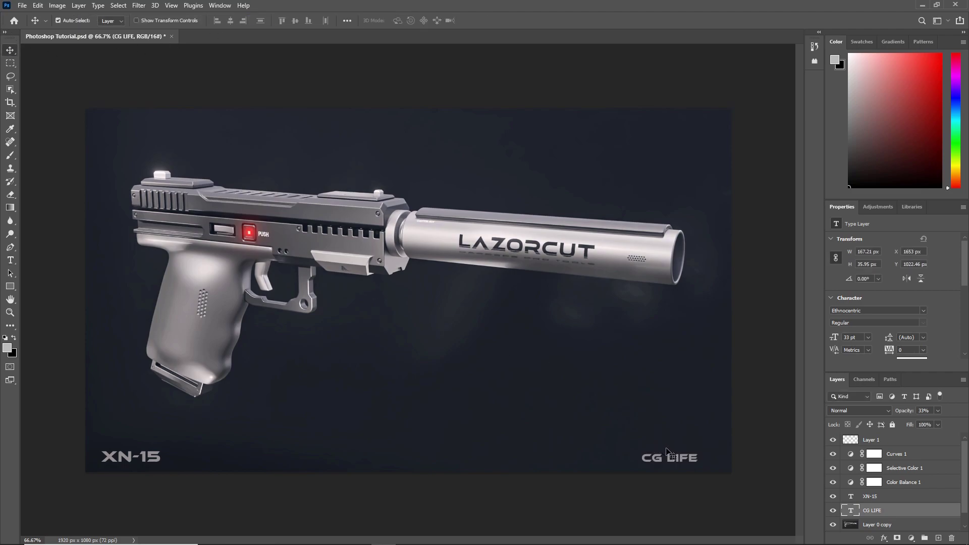
pyautogui.moveTo(666, 456); pyautogui.dragTo(689, 457)
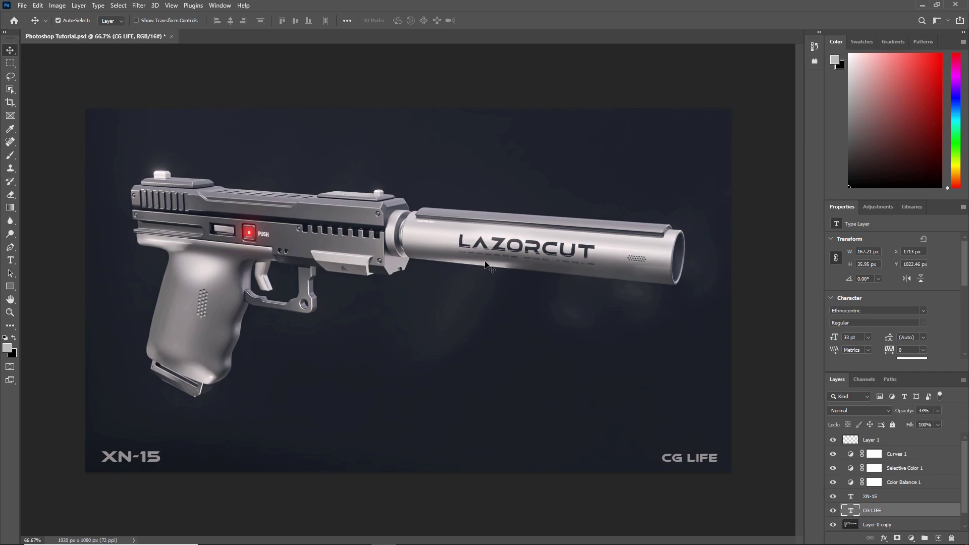
# Step: Look over the Nik Collection plug-ins in the Filter menu, then minimize Photoshop
pyautogui.click(140, 6)
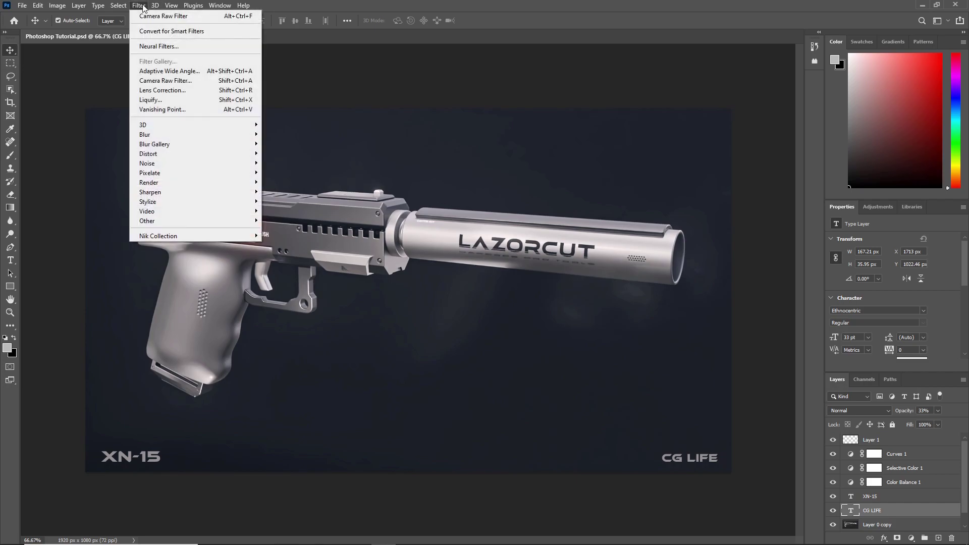
pyautogui.moveTo(211, 235)
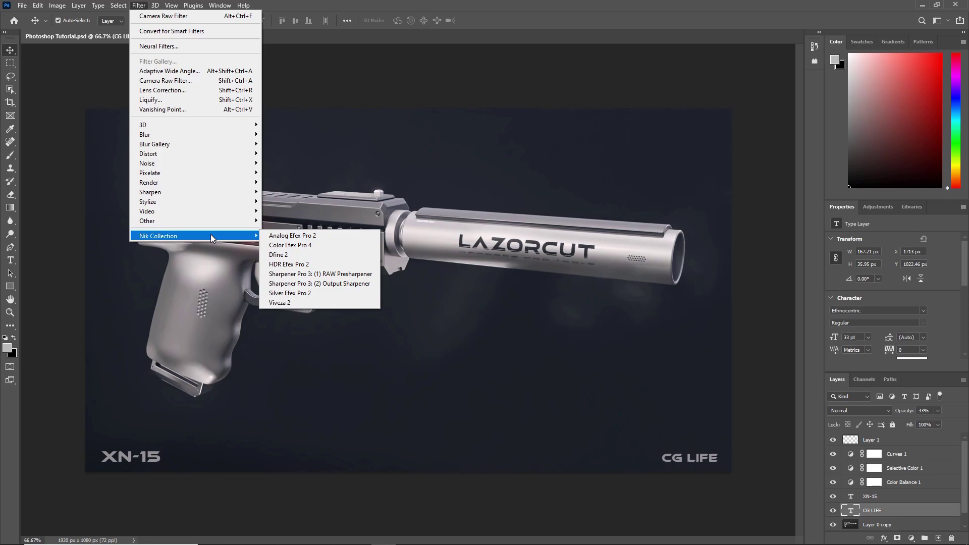
pyautogui.click(920, 5)
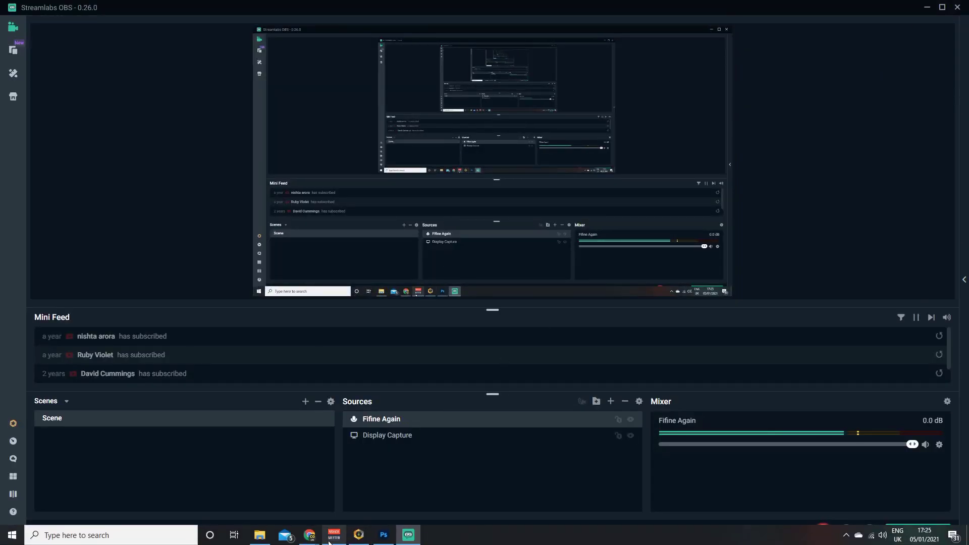
# Step: Show Chrome's Nik Collection 2012 page and the Nik Collection Setup destination path, then return to Photoshop
pyautogui.moveTo(310, 536)
pyautogui.click(380, 513)
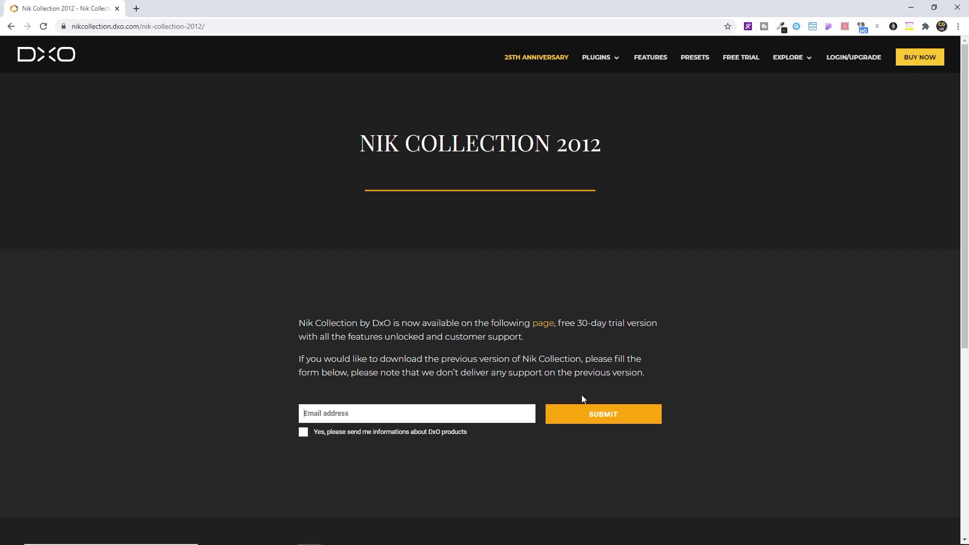
pyautogui.click(359, 535)
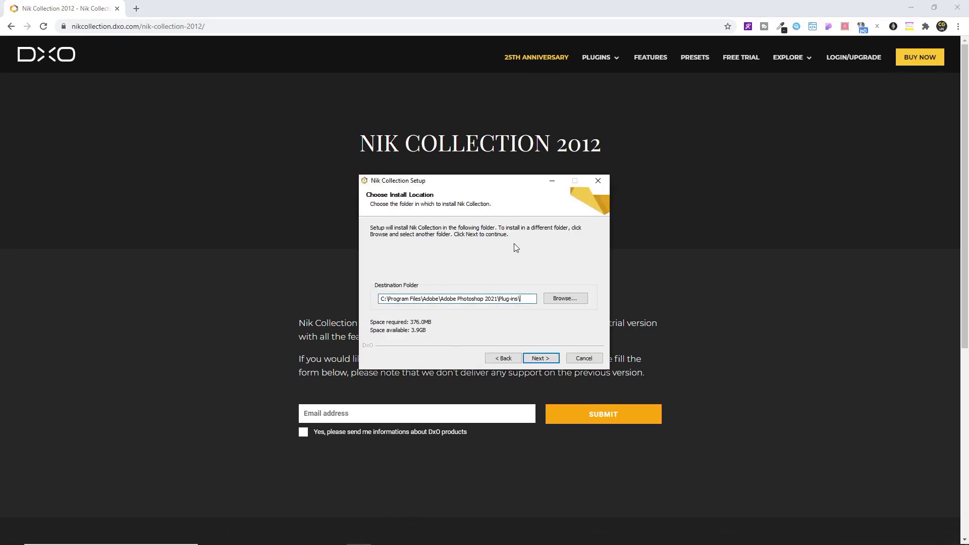
pyautogui.moveTo(525, 300)
pyautogui.mouseDown()
pyautogui.moveTo(377, 296)
pyautogui.moveTo(528, 303)
pyautogui.mouseUp()
pyautogui.click(552, 181)
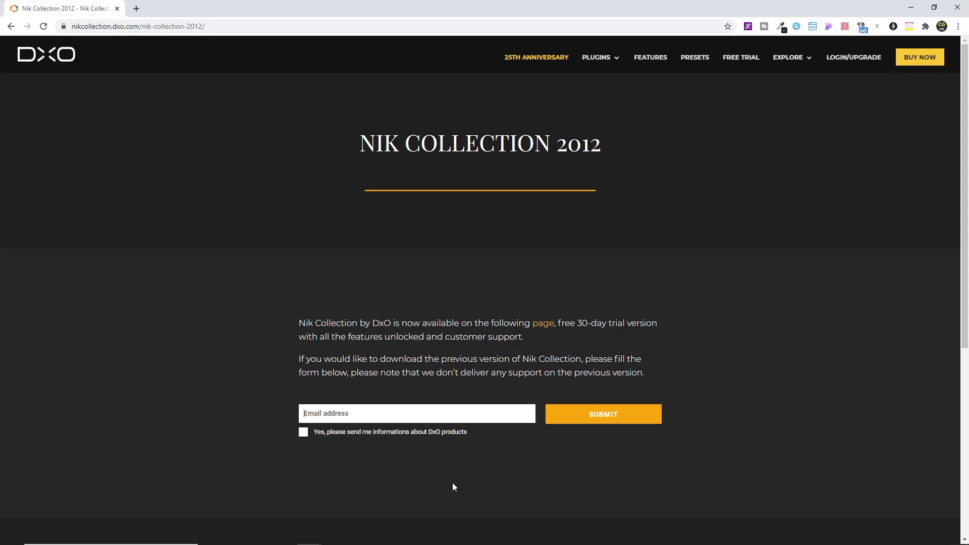
pyautogui.click(383, 538)
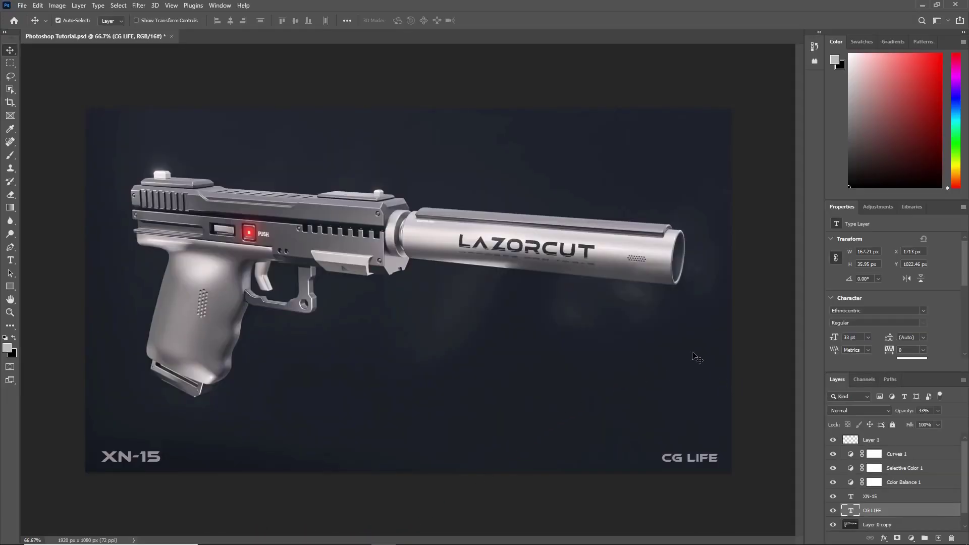
pyautogui.click(139, 6)
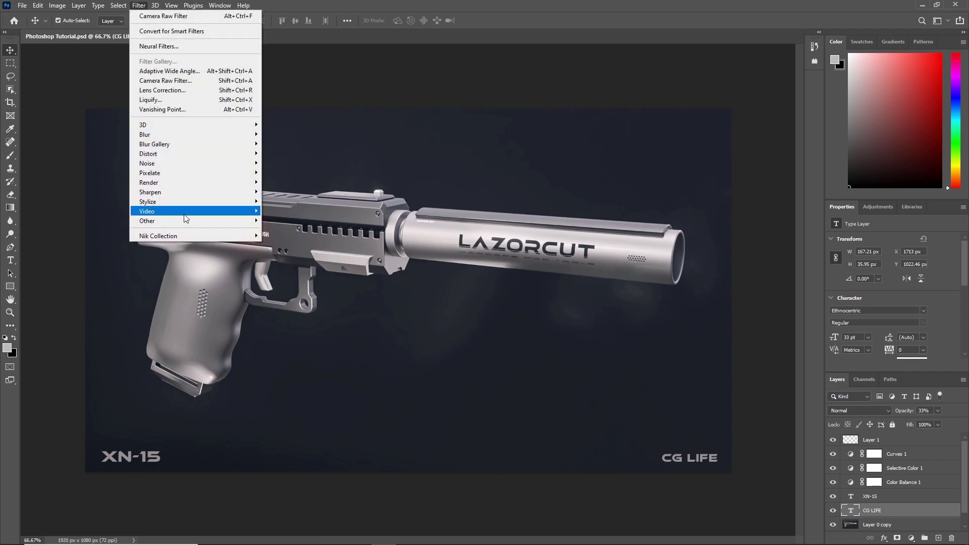
pyautogui.moveTo(190, 236)
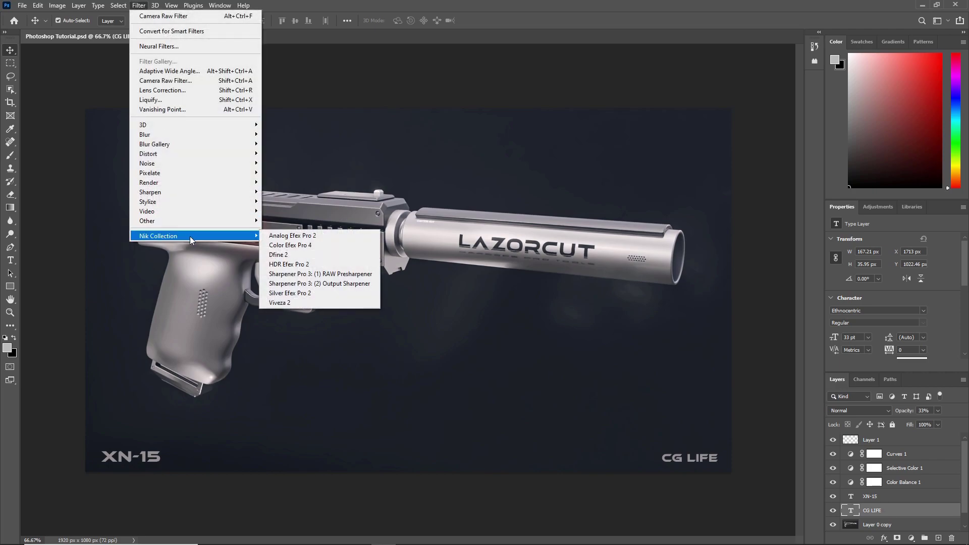
pyautogui.click(304, 247)
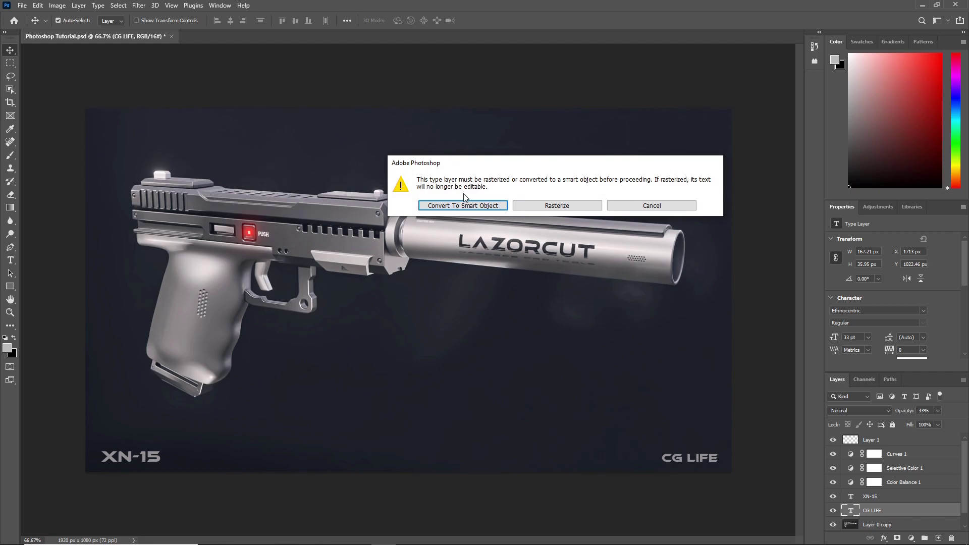
pyautogui.click(656, 205)
pyautogui.scroll(-1, 918, 497)
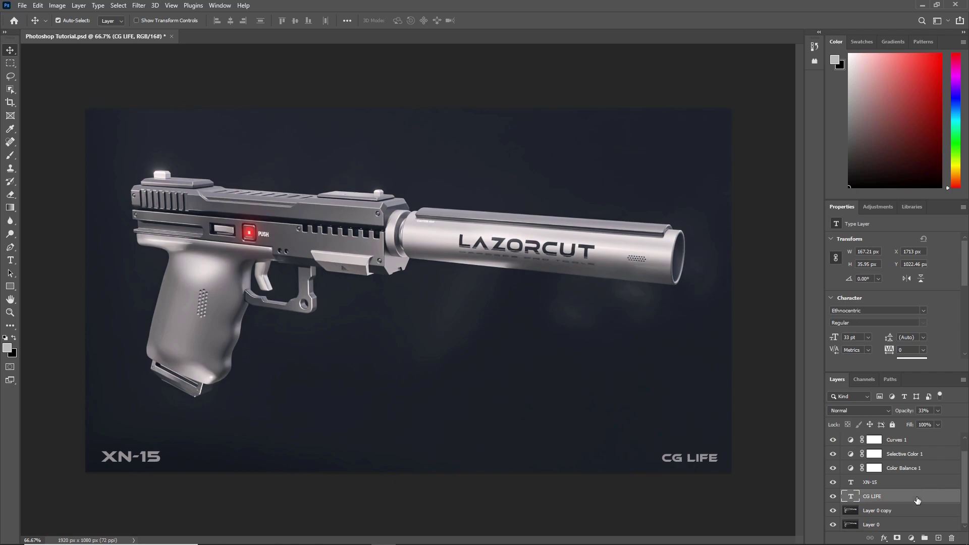
# Step: Select Layer 0 copy and Layer 0, deselect all layers, and dismiss the Twitter and Gumroad notifications
pyautogui.click(893, 514)
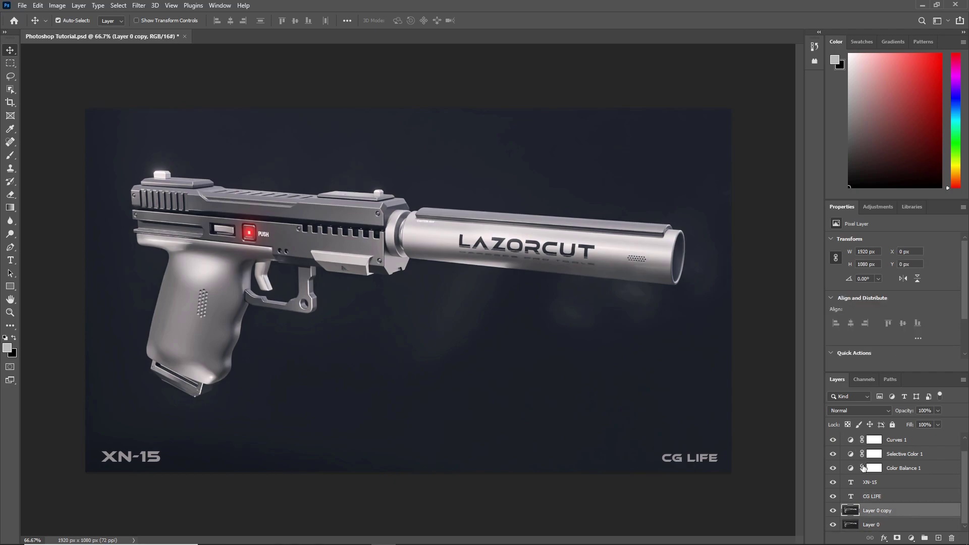
pyautogui.scroll(1, 903, 490)
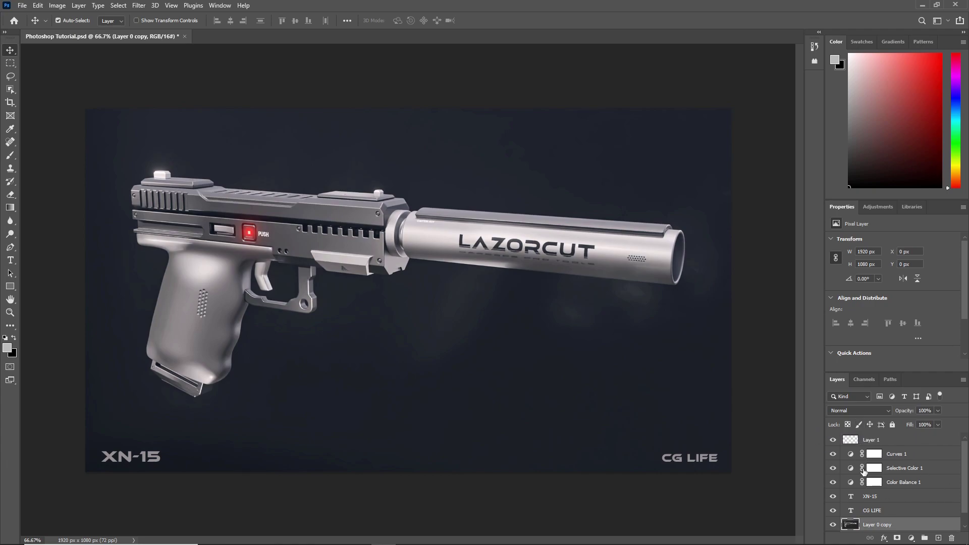
pyautogui.scroll(-1, 864, 473)
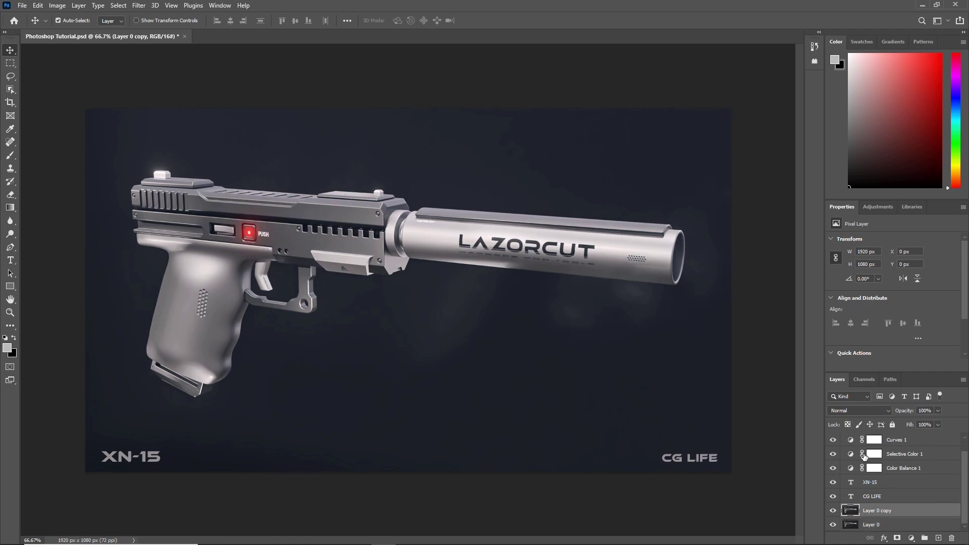
pyautogui.click(877, 526)
pyautogui.scroll(1, 885, 511)
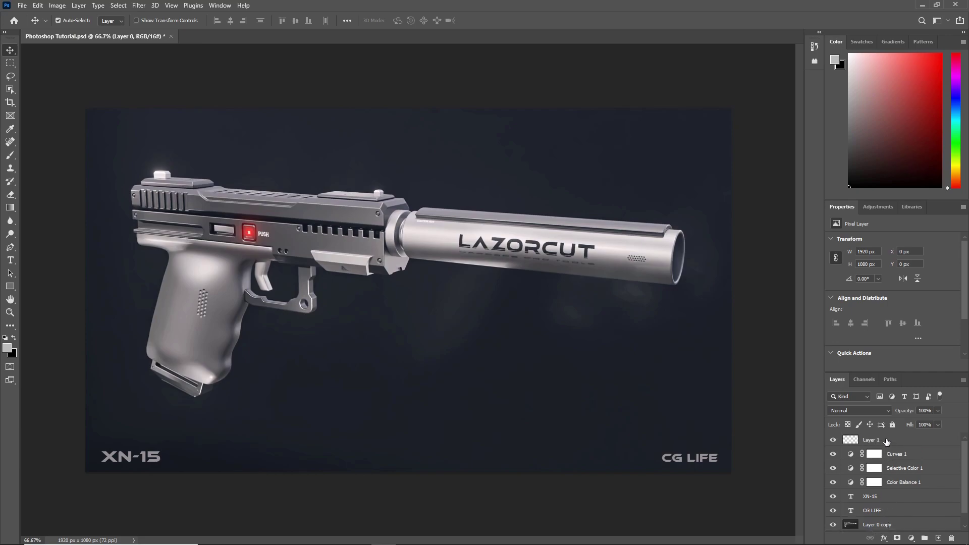
pyautogui.click(886, 442)
pyautogui.scroll(-1, 886, 441)
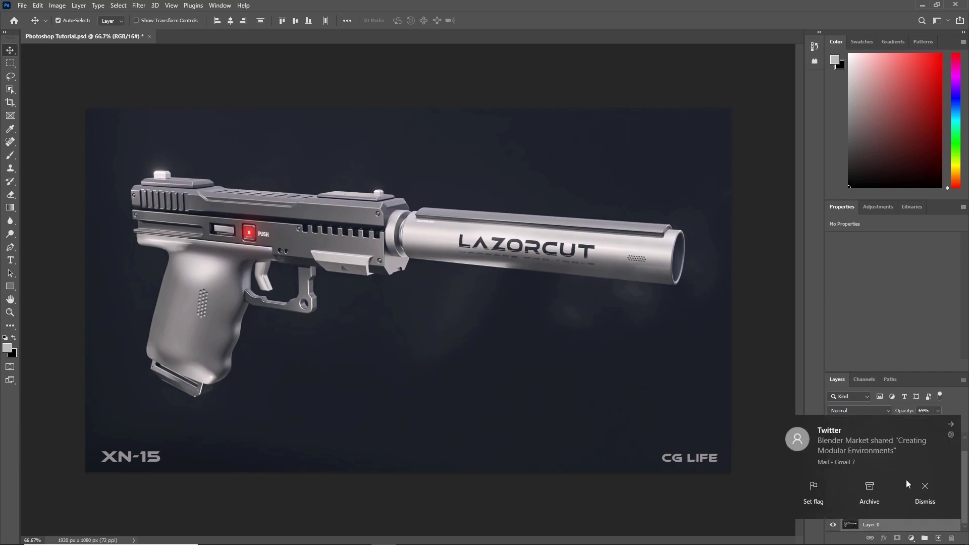
pyautogui.click(913, 488)
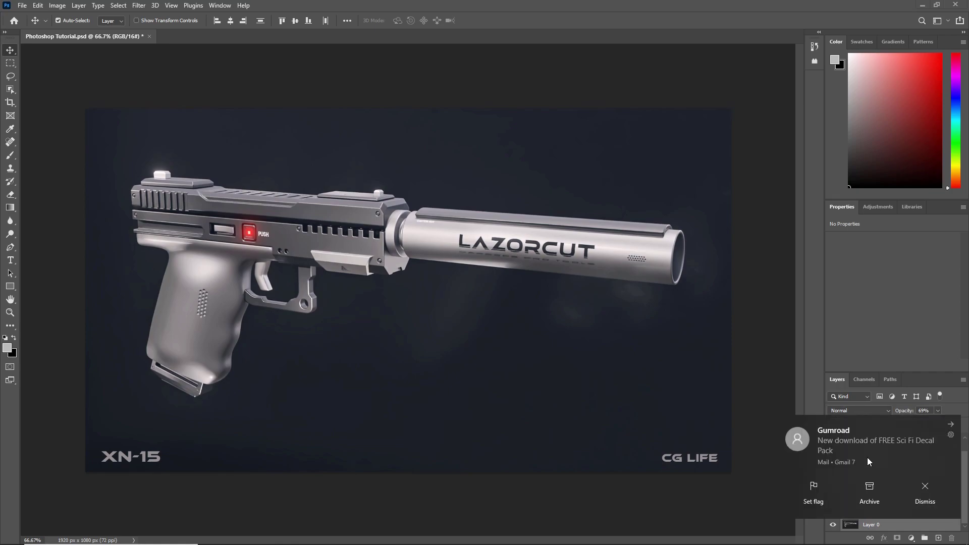
pyautogui.click(934, 487)
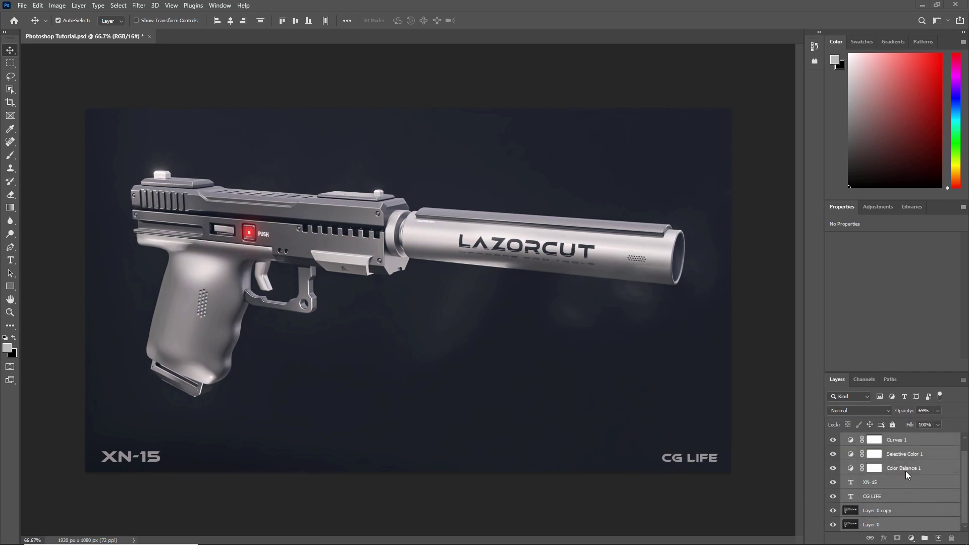
# Step: Add a new top layer and stamp all visible layers into it as Layer 2
pyautogui.click(937, 538)
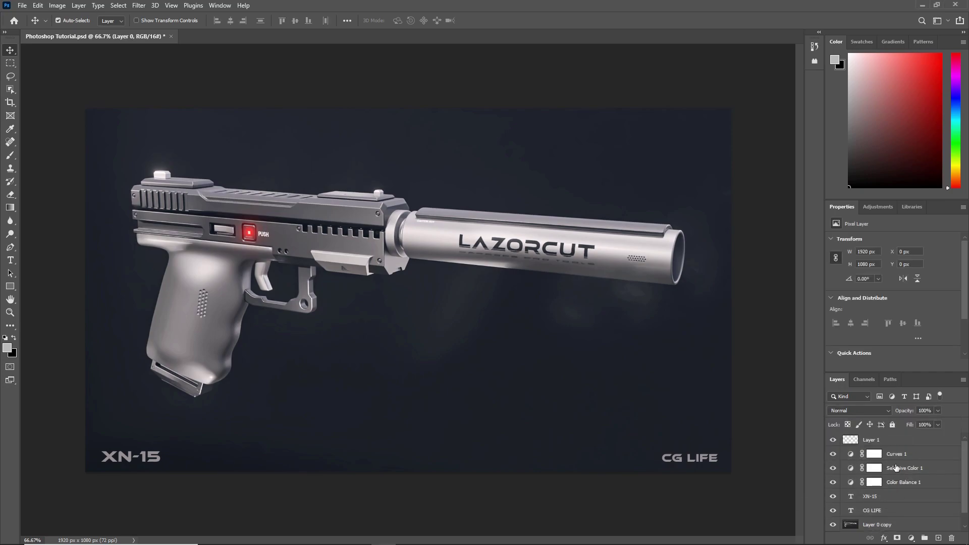
pyautogui.hotkey('ctrl', 'alt', 'a')
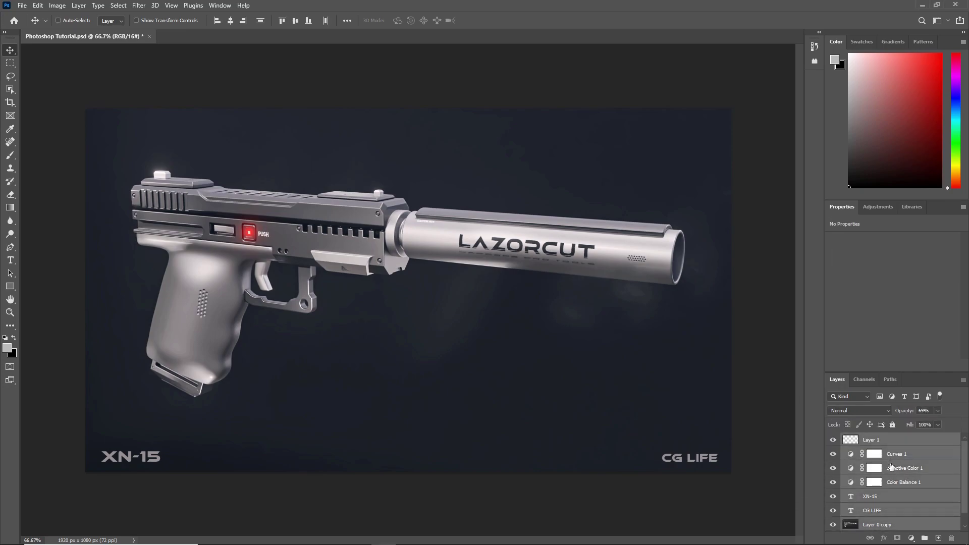
pyautogui.hotkey('ctrl', 'alt', 'shift', 'e')
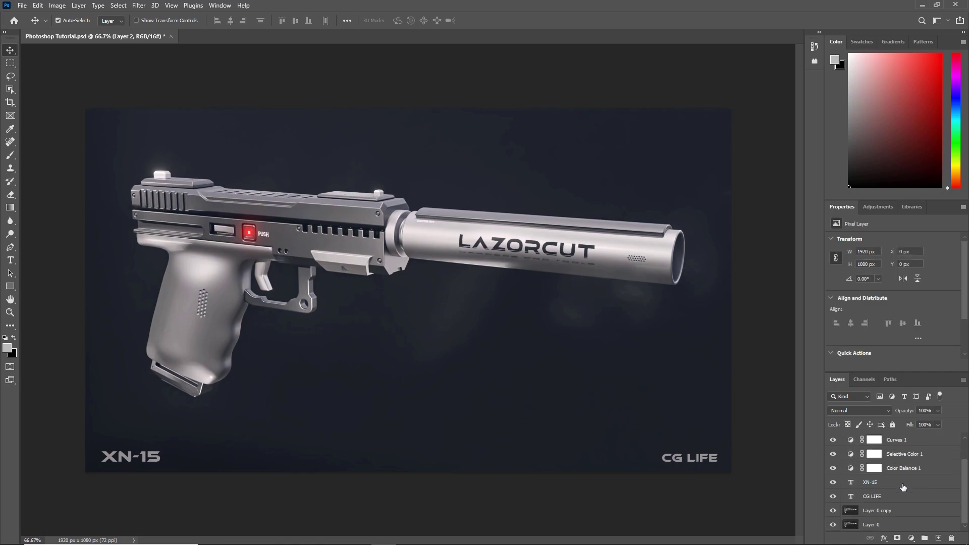
pyautogui.scroll(2, 857, 469)
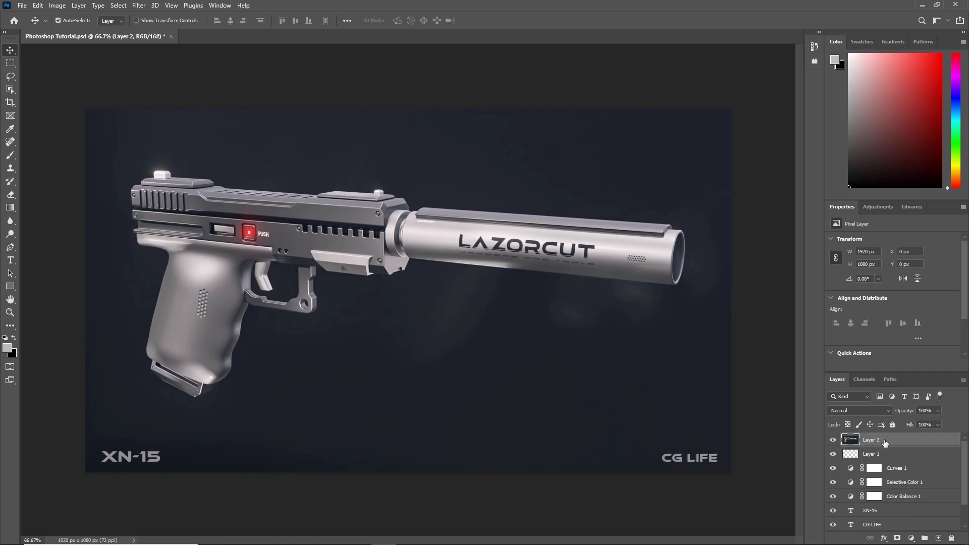
# Step: Convert Layer 2 to a smart object and open Color Efex Pro 4, postponing the update
pyautogui.rightClick(876, 440)
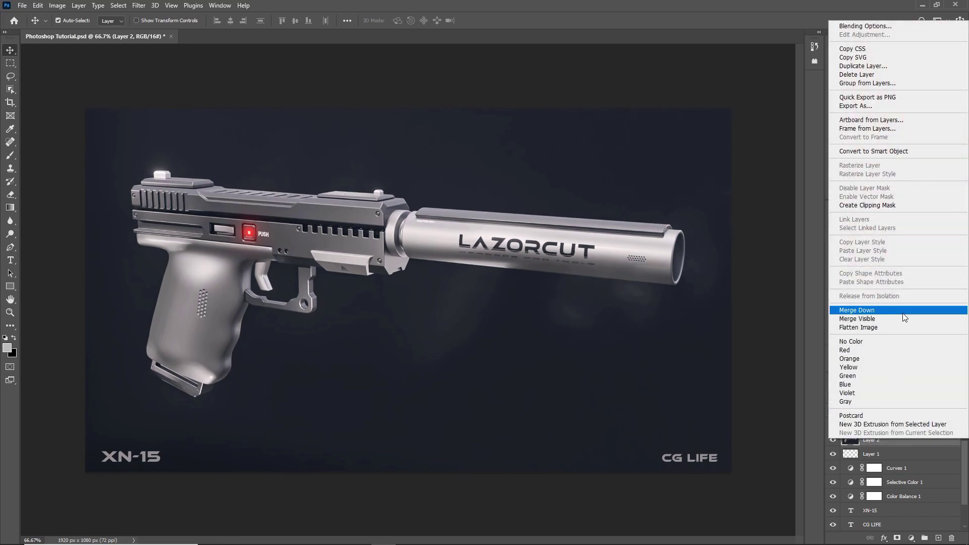
pyautogui.click(898, 151)
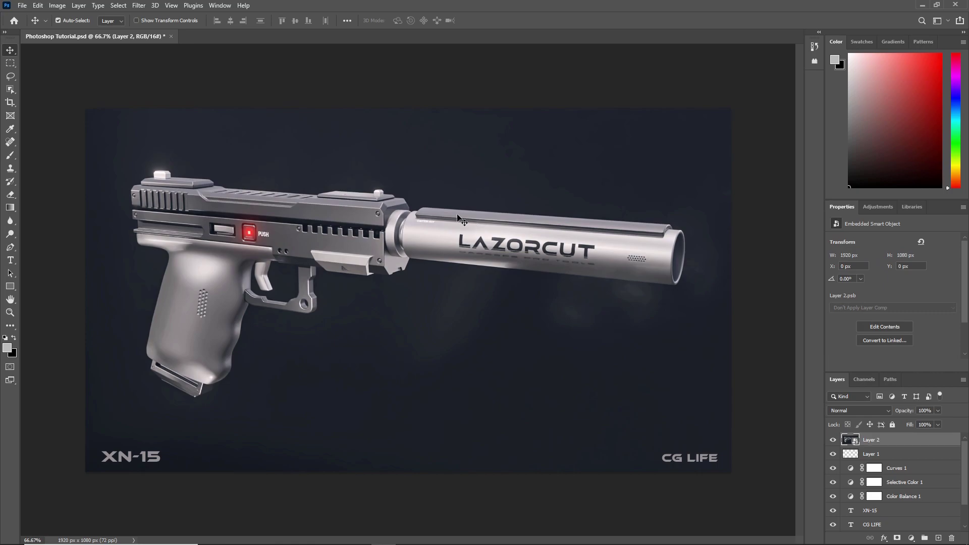
pyautogui.click(137, 7)
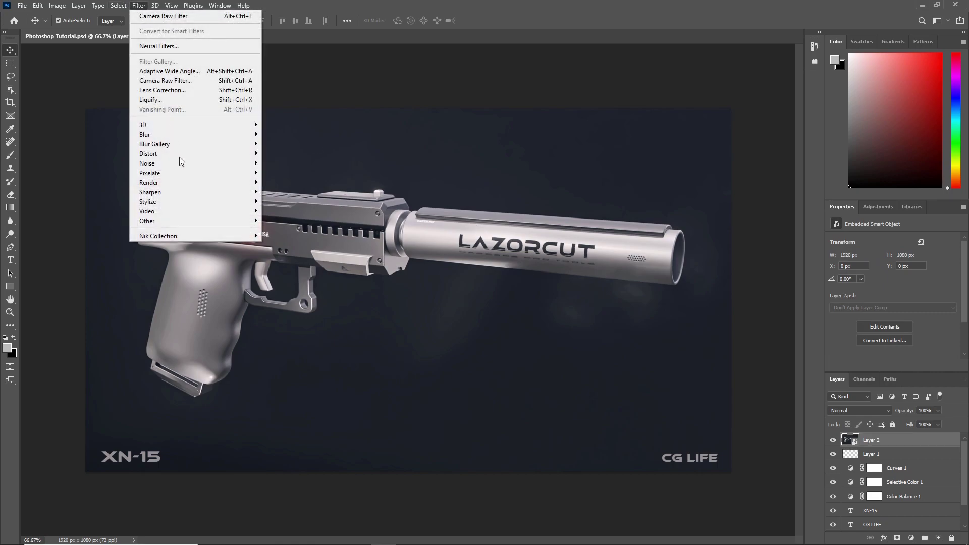
pyautogui.moveTo(207, 236)
pyautogui.click(281, 244)
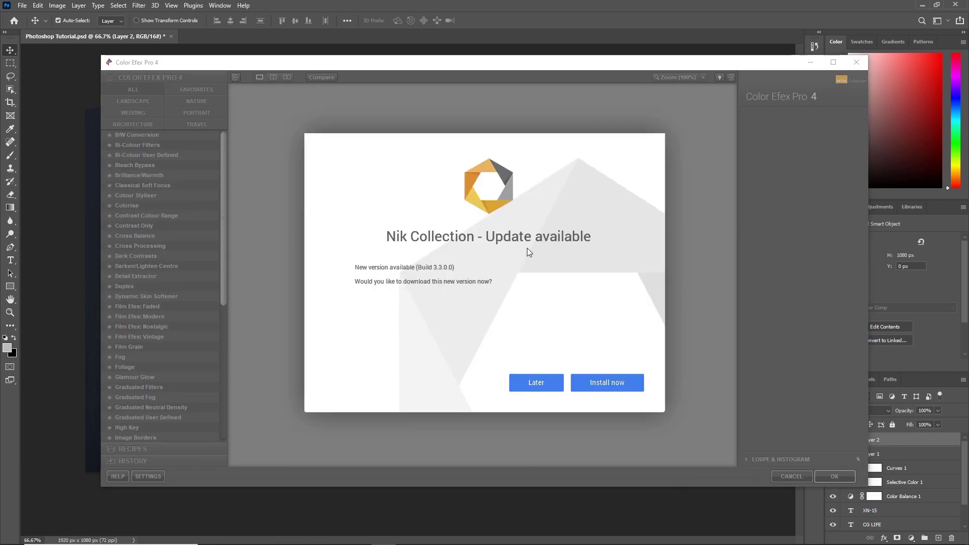
pyautogui.click(533, 384)
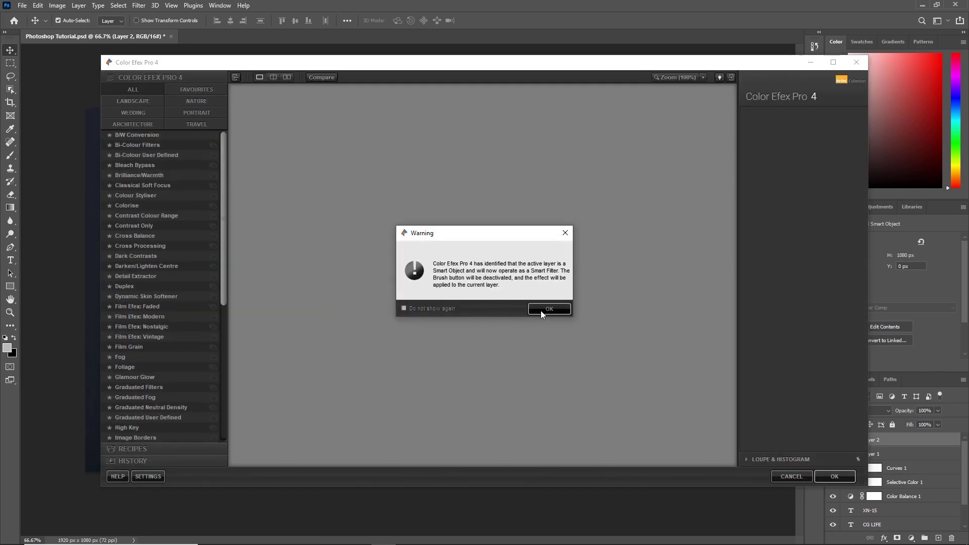
# Step: Apply Color Efex Pro 4's Pro Contrast filter with a raised Correct Contrast amount
pyautogui.click(540, 310)
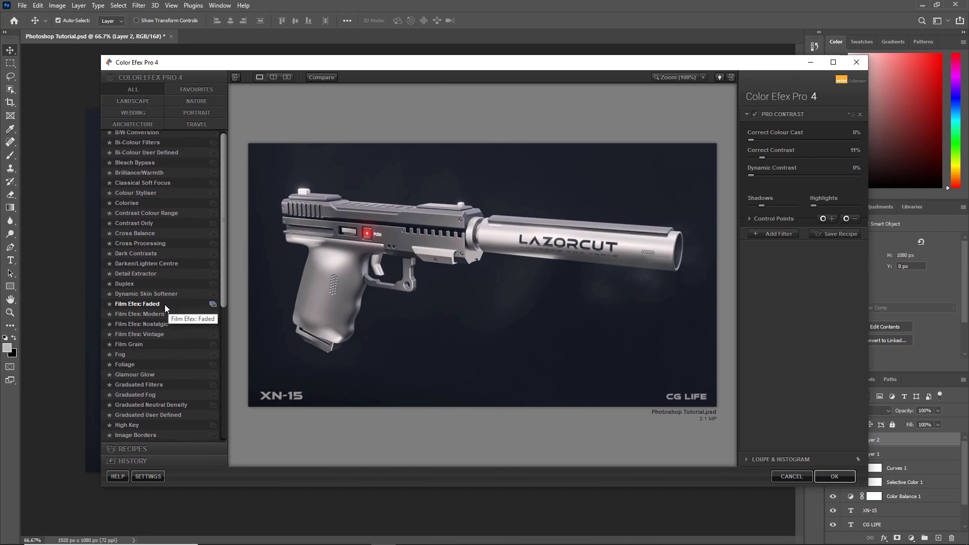
pyautogui.scroll(-7, 164, 304)
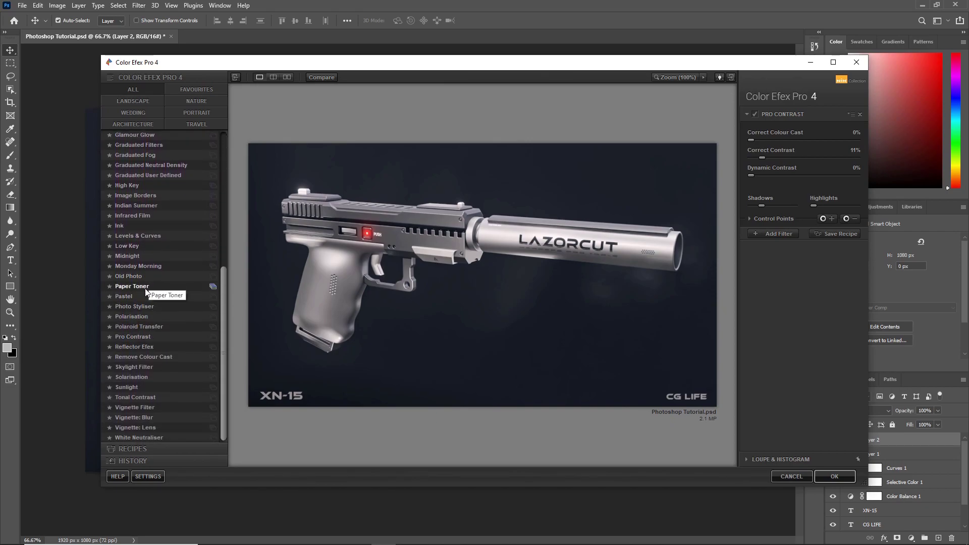
pyautogui.click(153, 339)
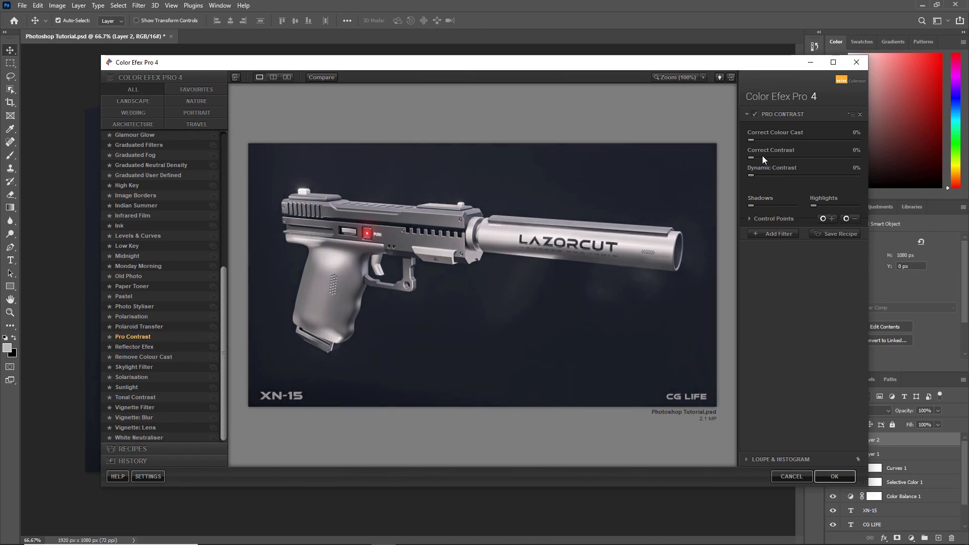
pyautogui.moveTo(753, 158); pyautogui.dragTo(762, 159)
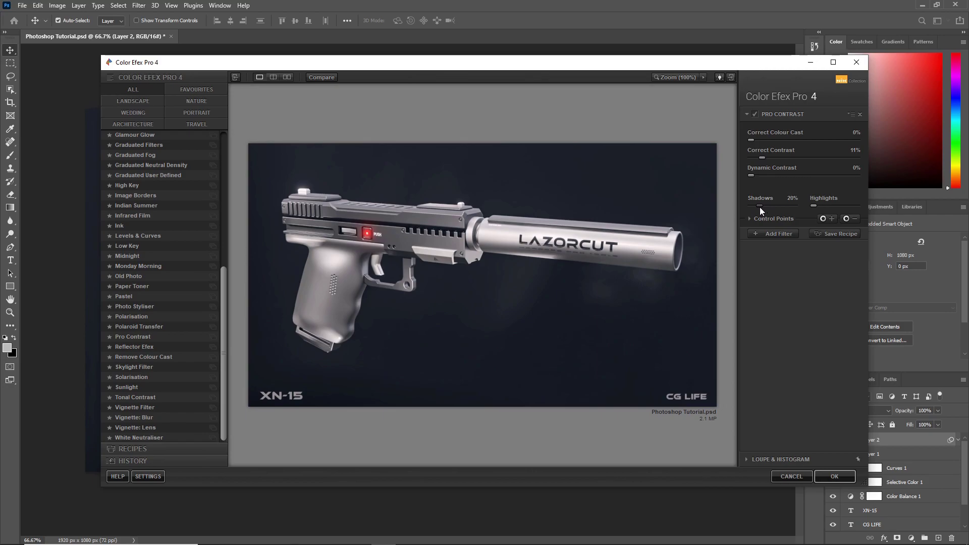
pyautogui.click(845, 477)
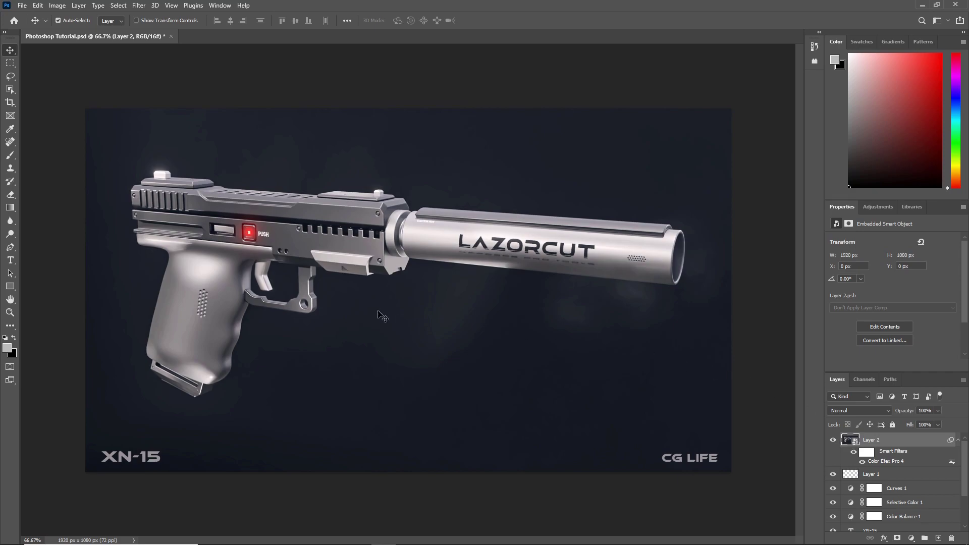
# Step: Apply a Camera Raw filter with Effects Vignetting set to -4
pyautogui.press('ctrl')
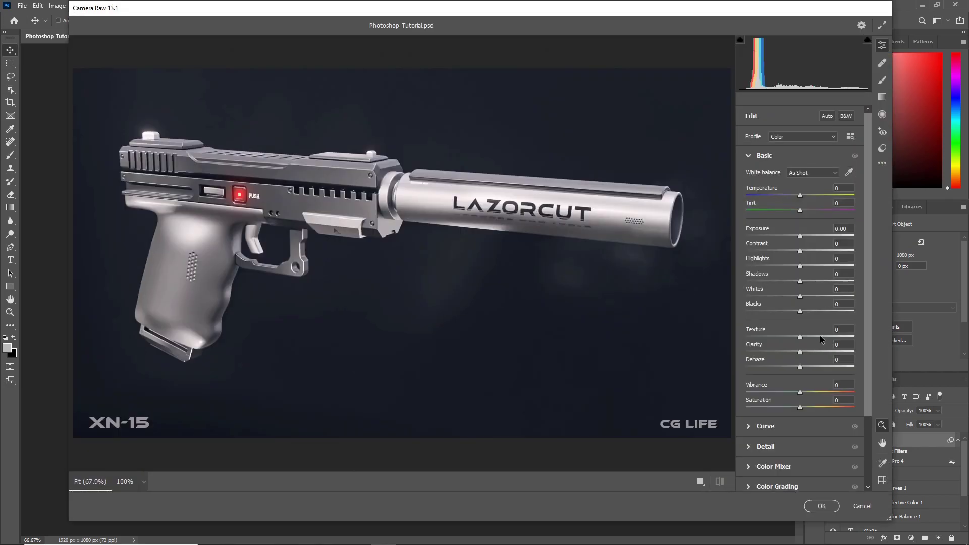
pyautogui.scroll(-3, 767, 341)
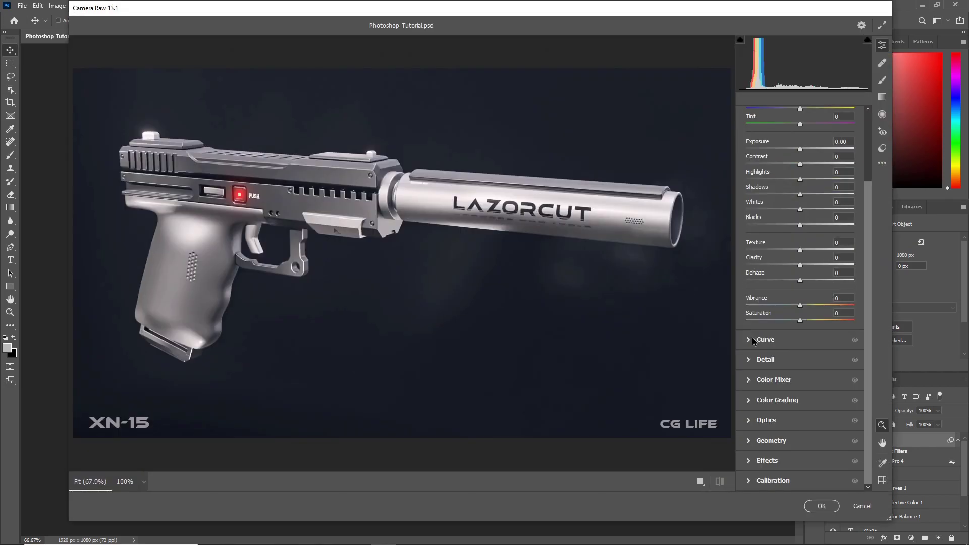
pyautogui.click(748, 462)
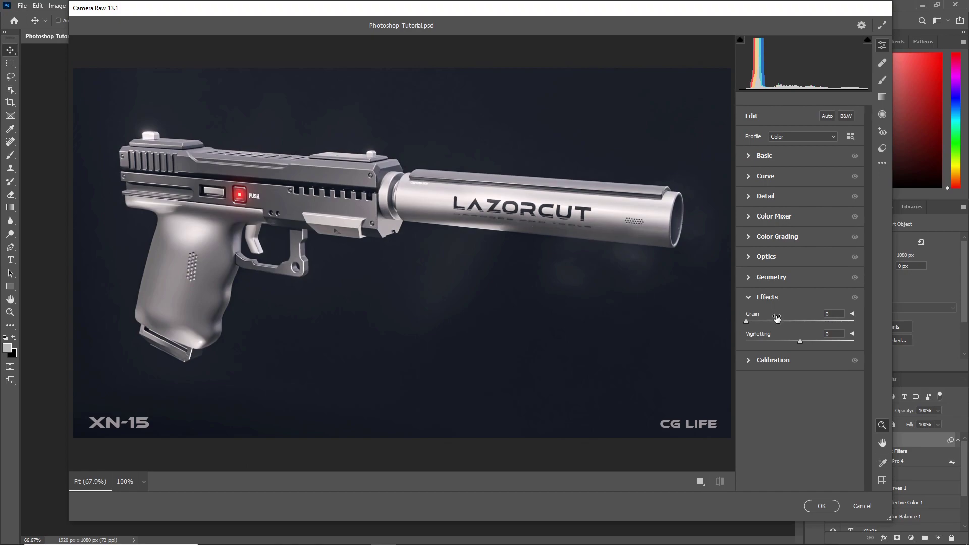
pyautogui.moveTo(801, 342); pyautogui.dragTo(799, 341)
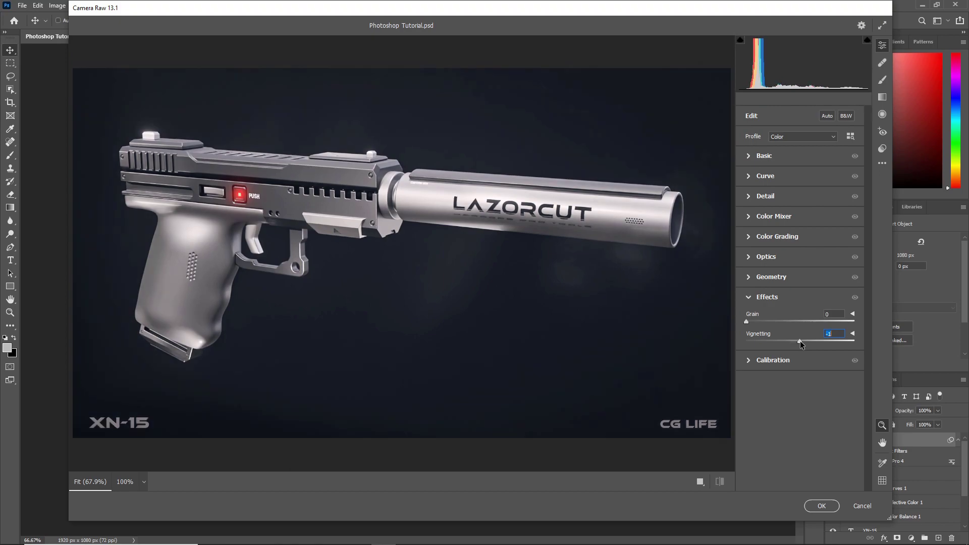
pyautogui.press('Down')
pyautogui.press('Down')
pyautogui.moveTo(800, 343); pyautogui.dragTo(799, 342)
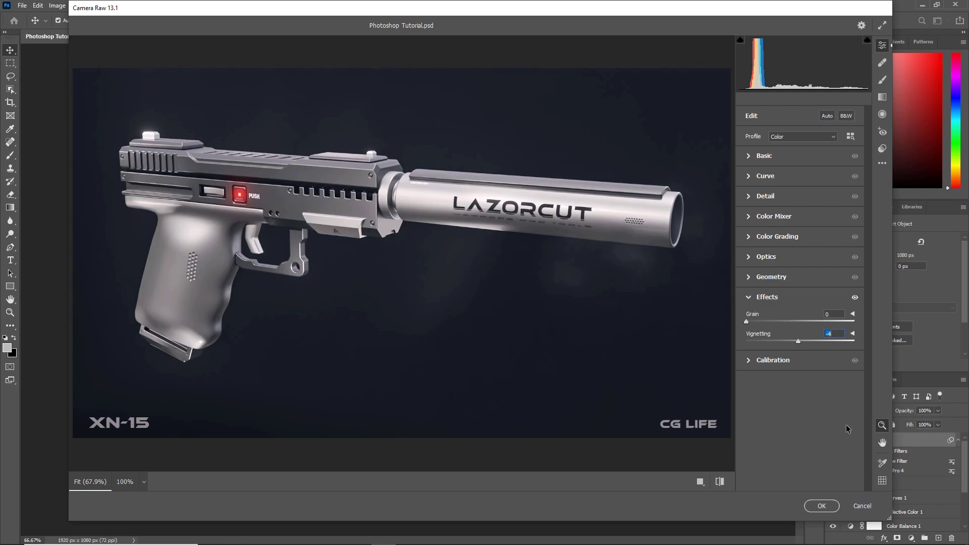
pyautogui.click(828, 507)
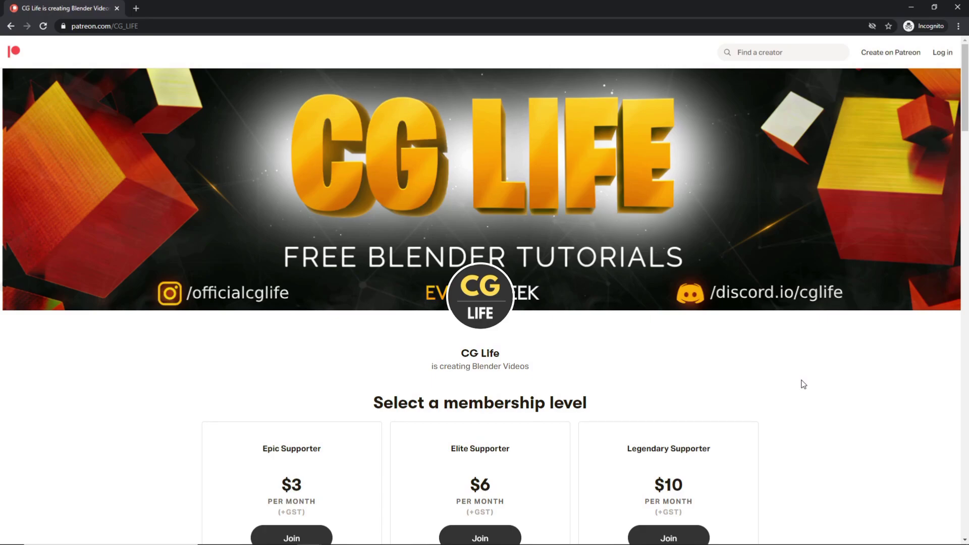
pyautogui.scroll(-2, 803, 384)
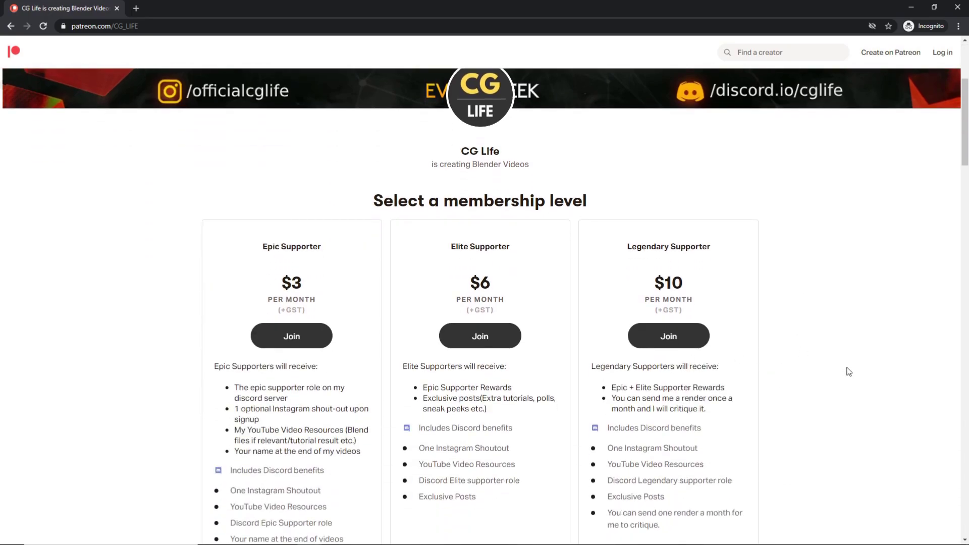
pyautogui.scroll(2, 815, 387)
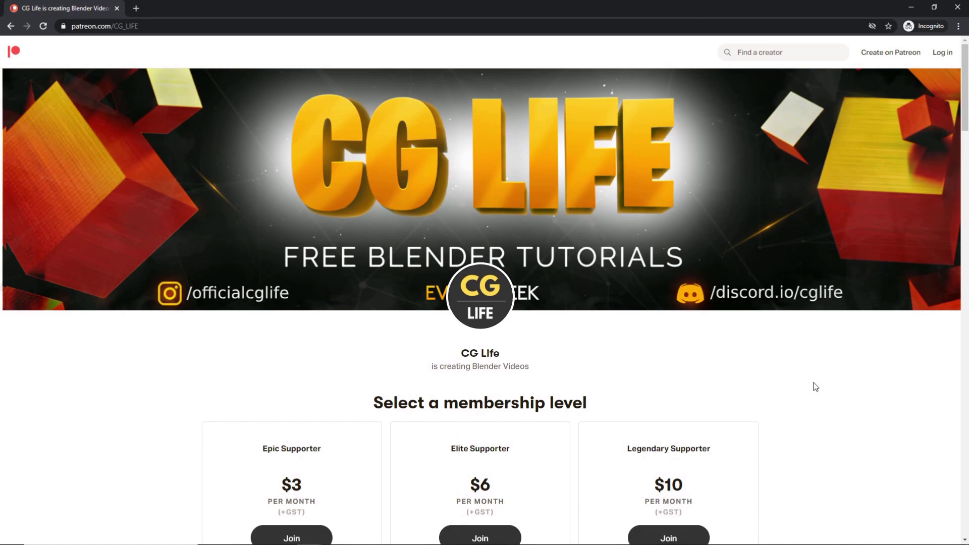
pyautogui.scroll(-8, 815, 386)
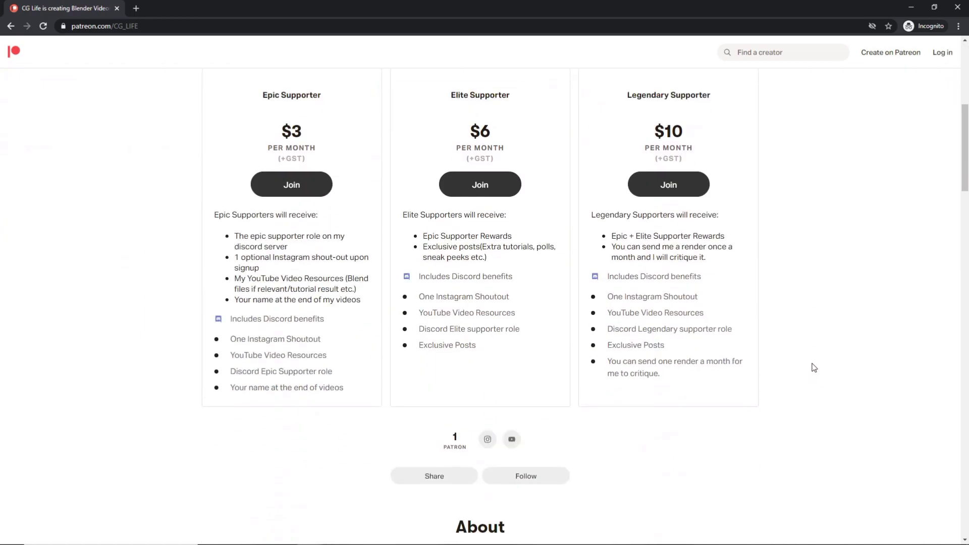
pyautogui.scroll(8, 766, 340)
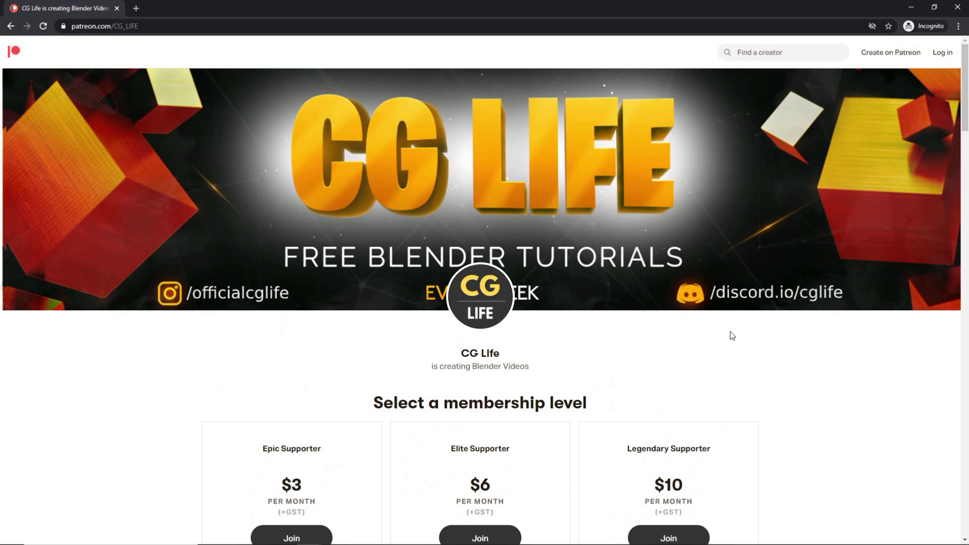
pyautogui.scroll(-8, 732, 335)
pyautogui.scroll(5, 784, 345)
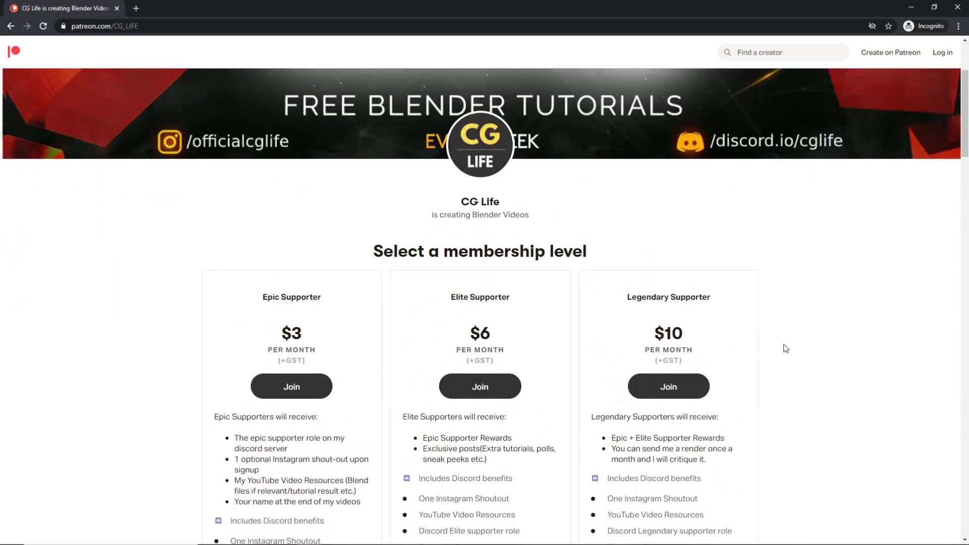
pyautogui.scroll(3, 785, 348)
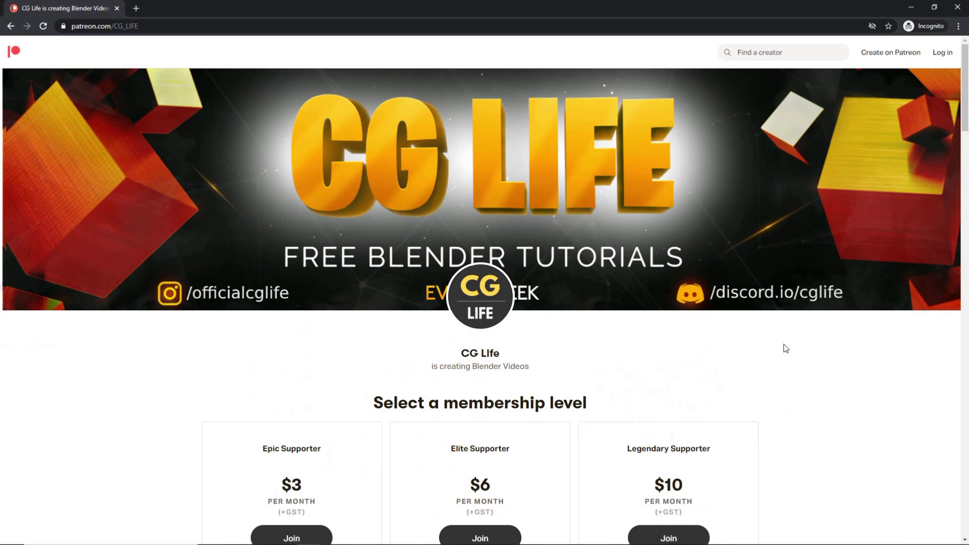